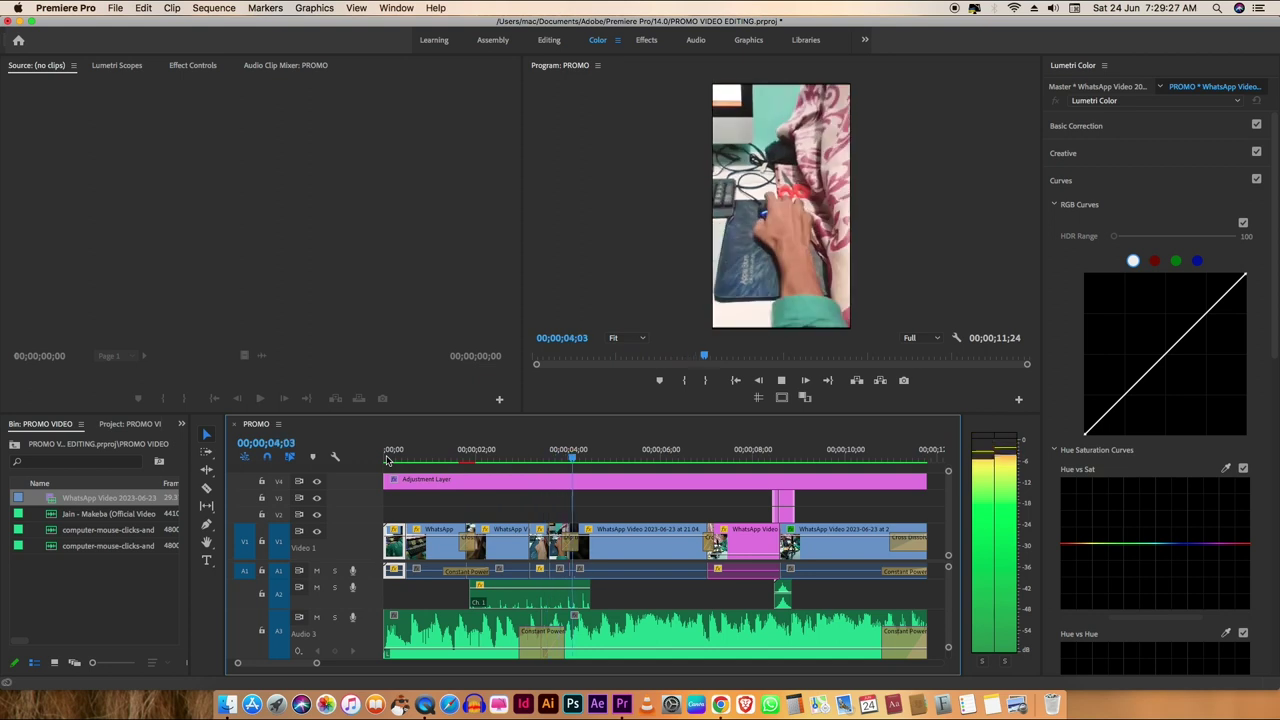
Step: Set the Program monitor playback resolution to 1/4 and switch to the Editing workspace
key("minus")
key("minus")
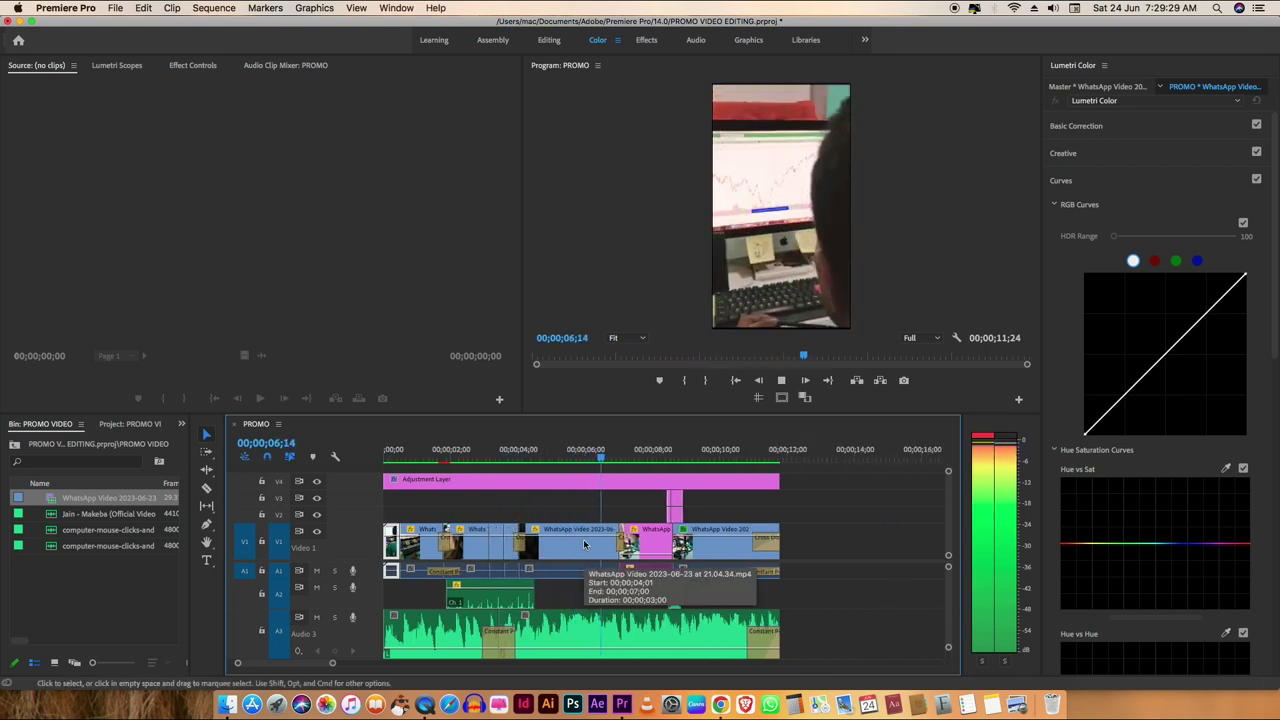
left_click(910, 339)
left_click(919, 380)
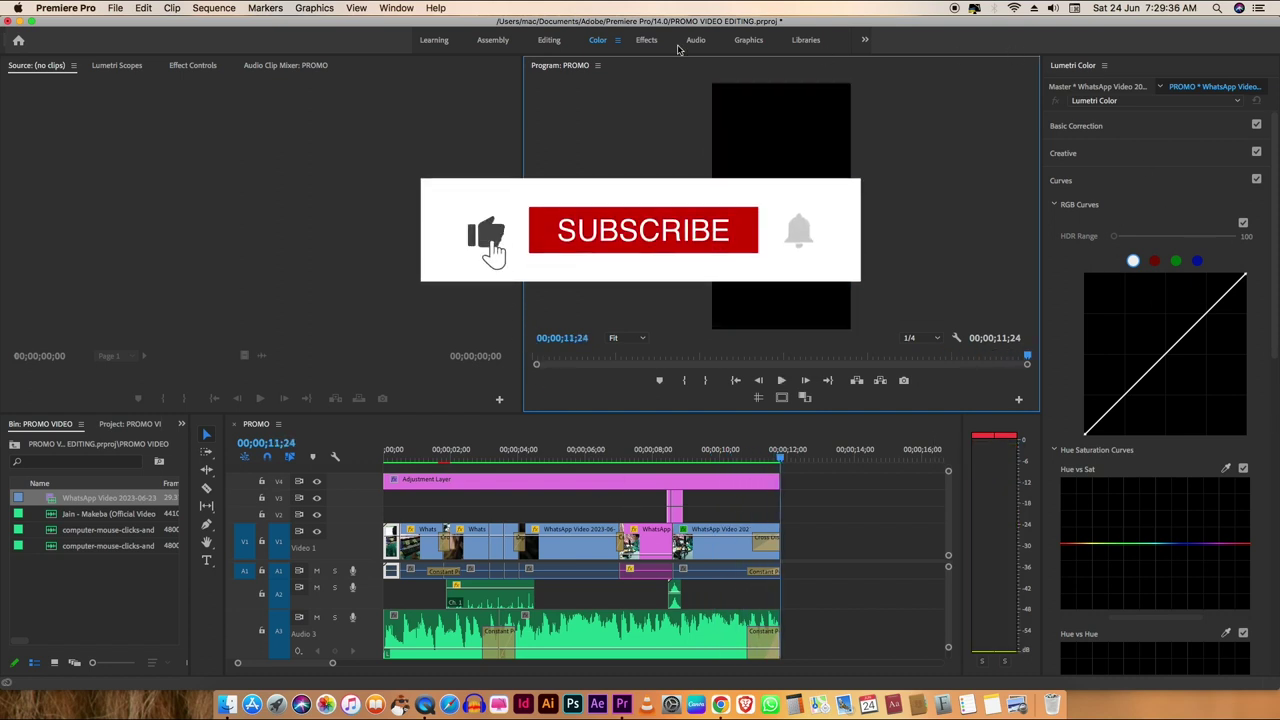
left_click(549, 40)
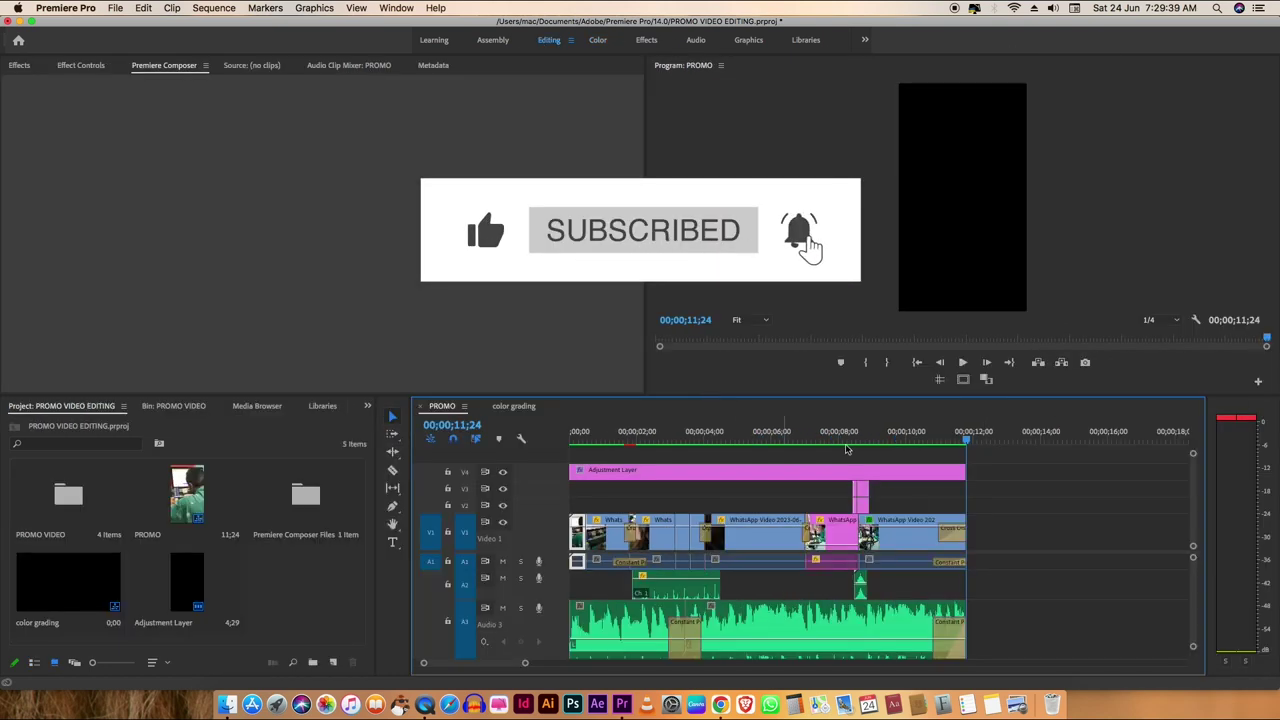
Step: Mark In and Out around 00;00;02;08 and render previews for that short range
left_click_drag(977, 448, 600, 440)
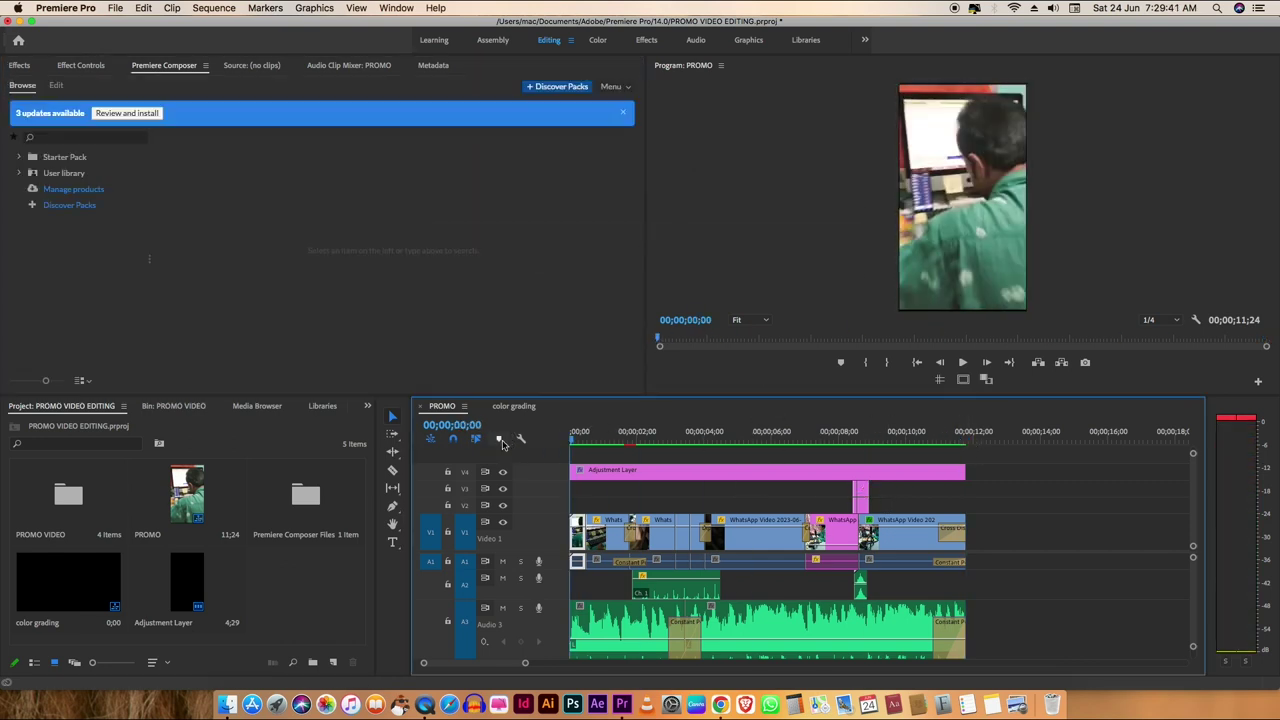
left_click(615, 432)
key("i")
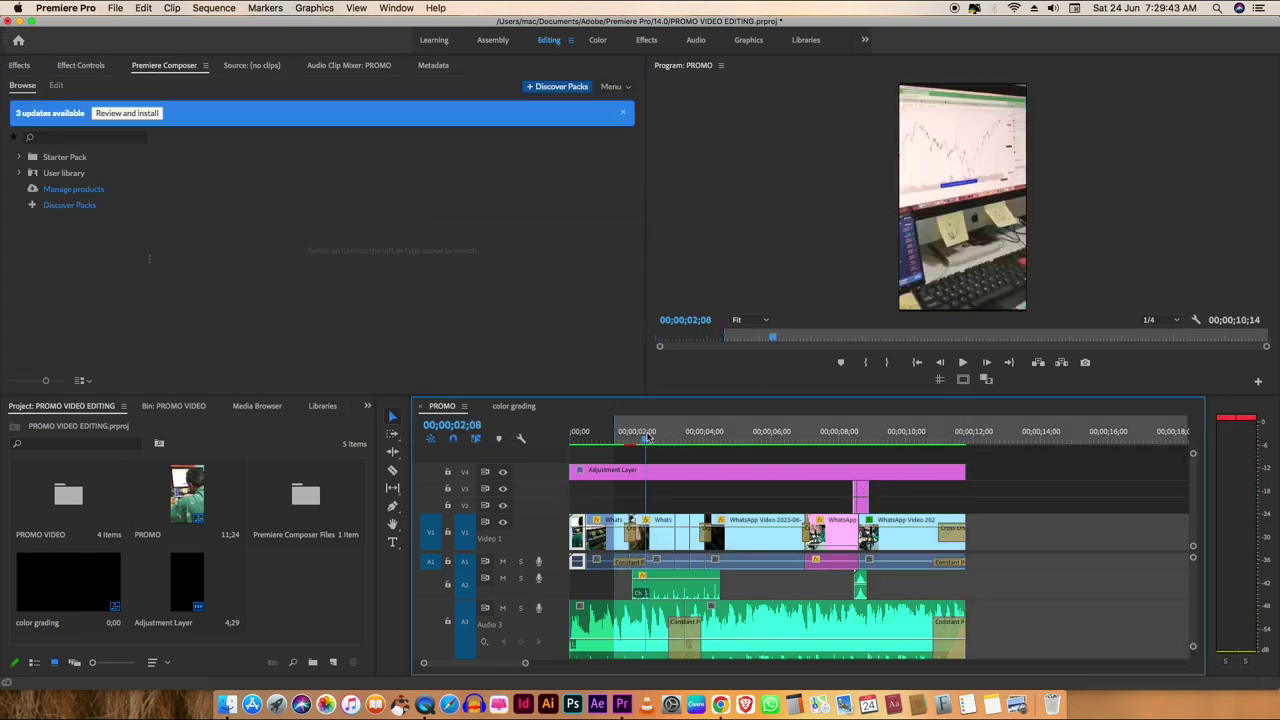
left_click(648, 434)
key("o")
key("Return")
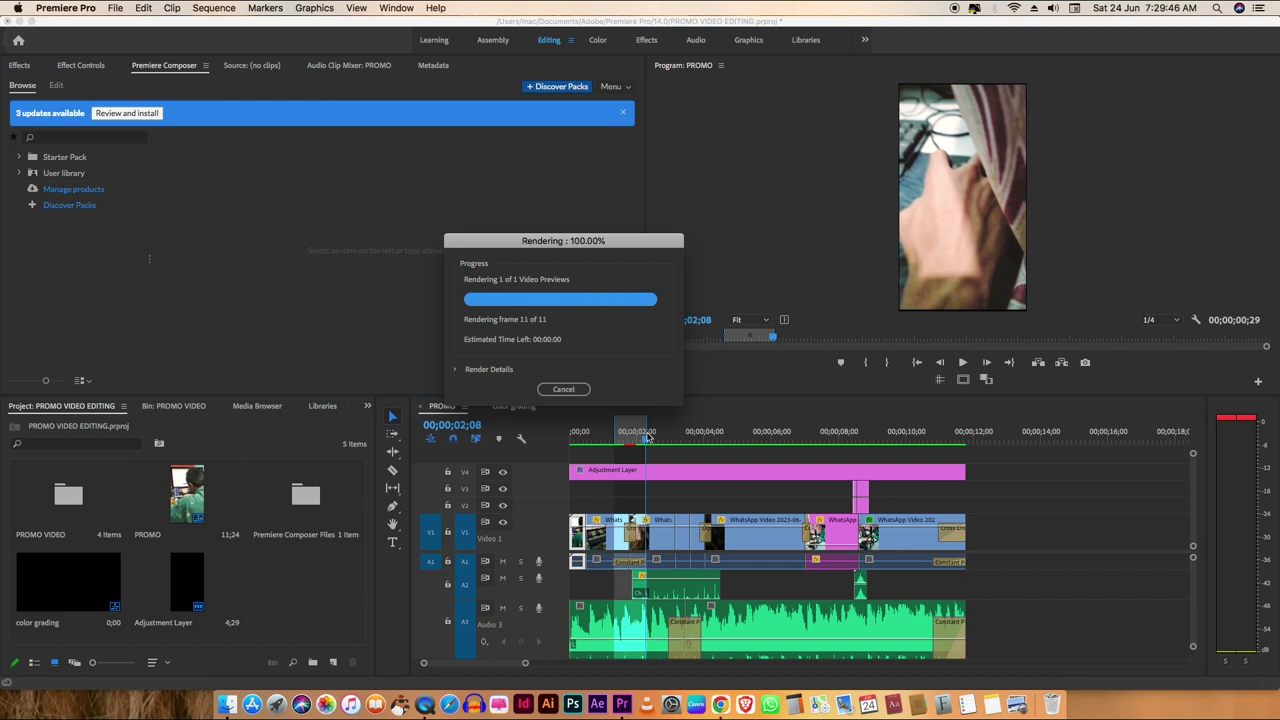
Step: Clear the sequence In and Out marks and replay PROMO from the start
right_click(640, 435)
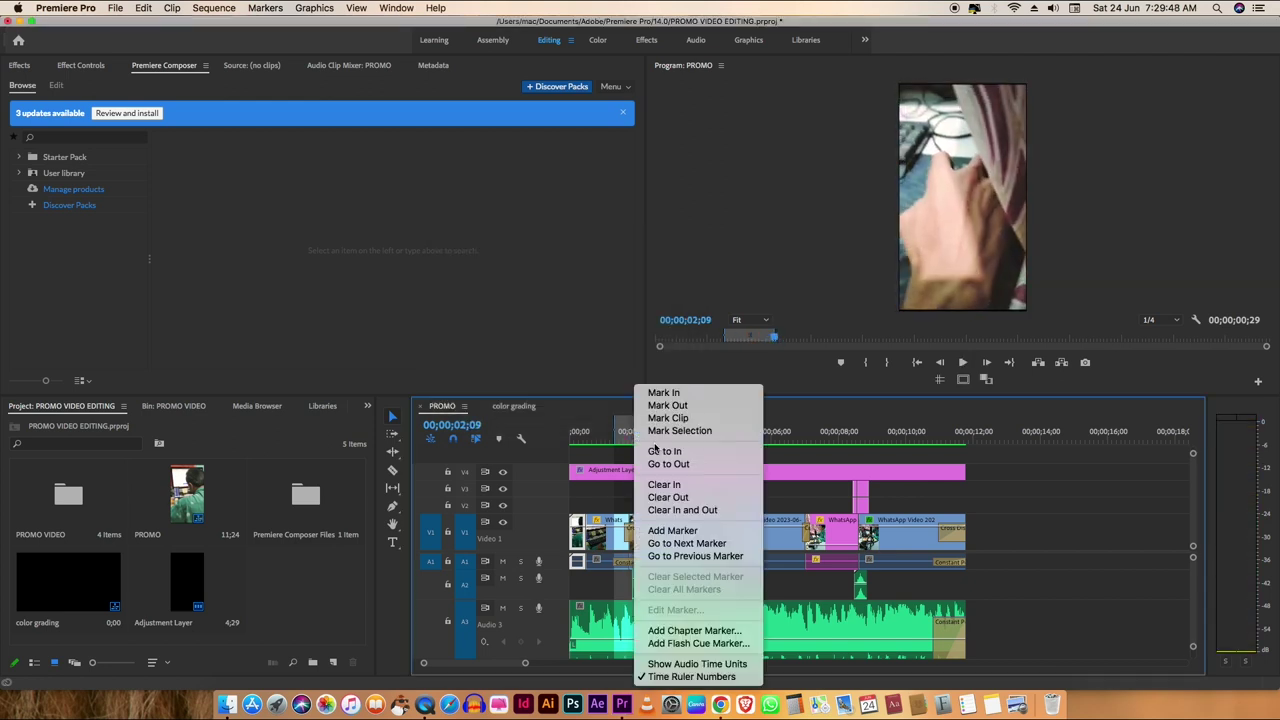
left_click(657, 510)
key("Home")
key("space")
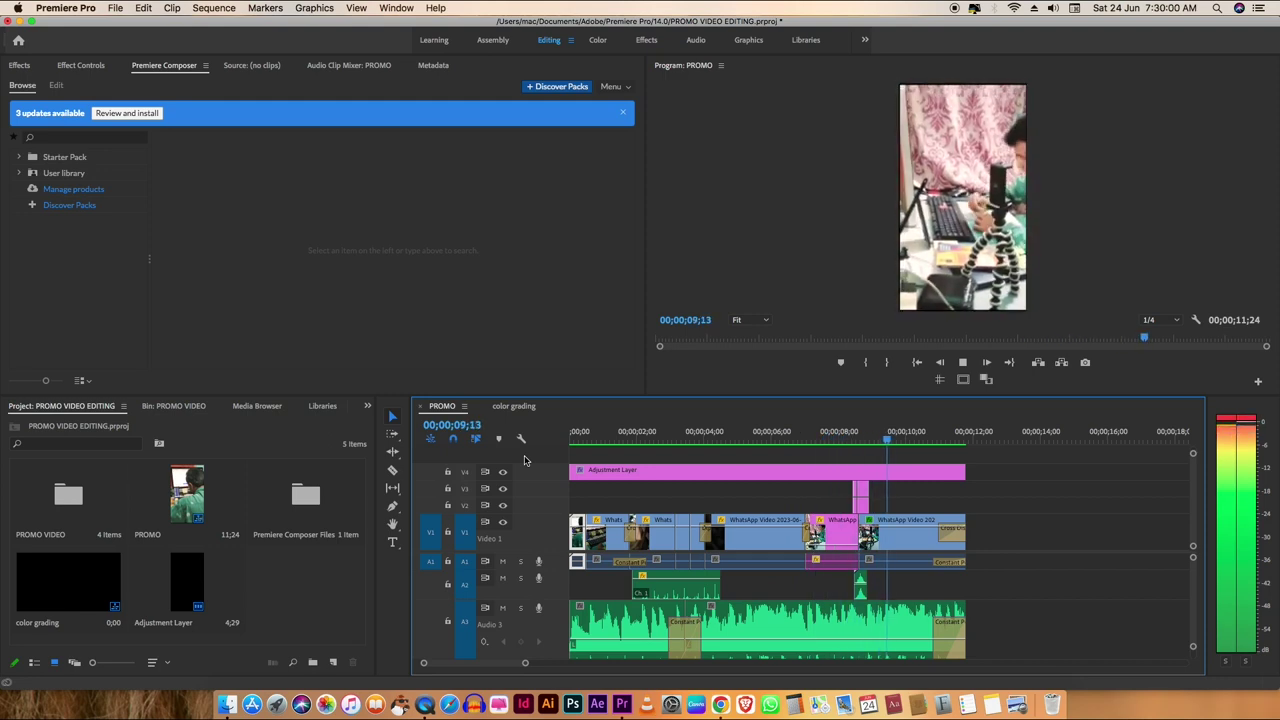
key("space")
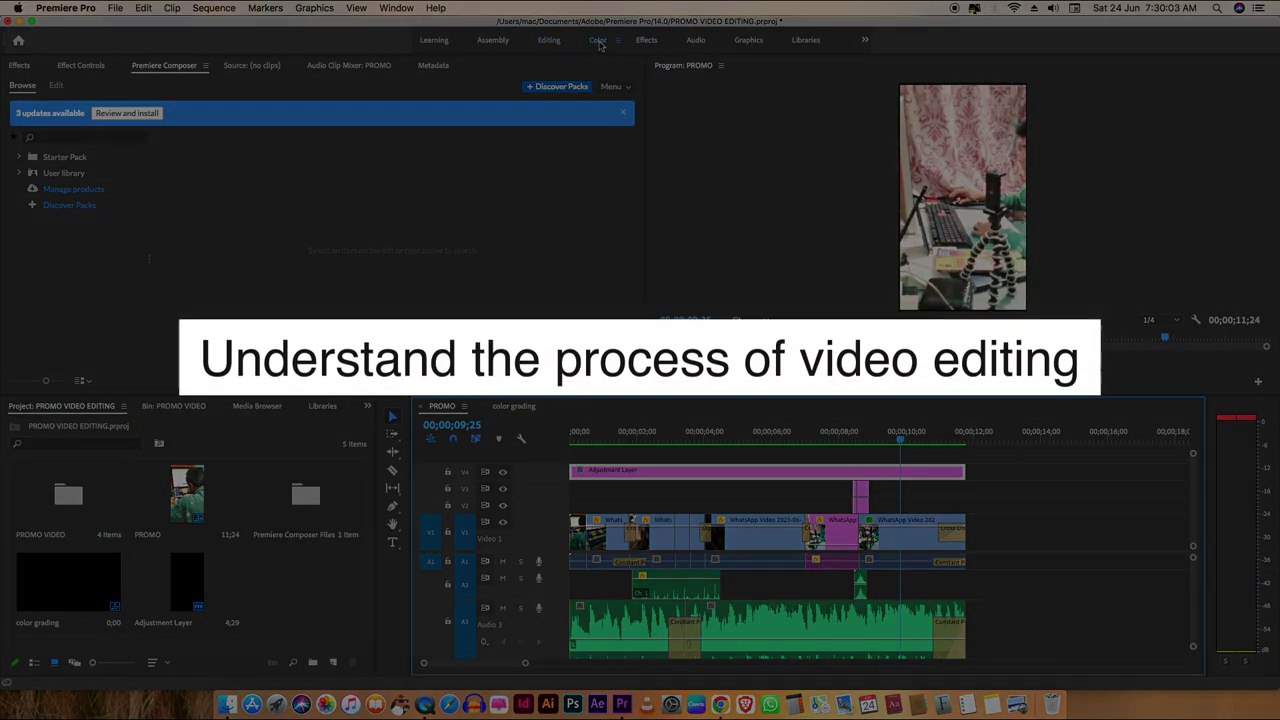
Step: In the Color workspace, set Lumetri Temperature 15.2, Contrast -17.4 and Blacks -15.2
left_click(598, 41)
left_click(1076, 126)
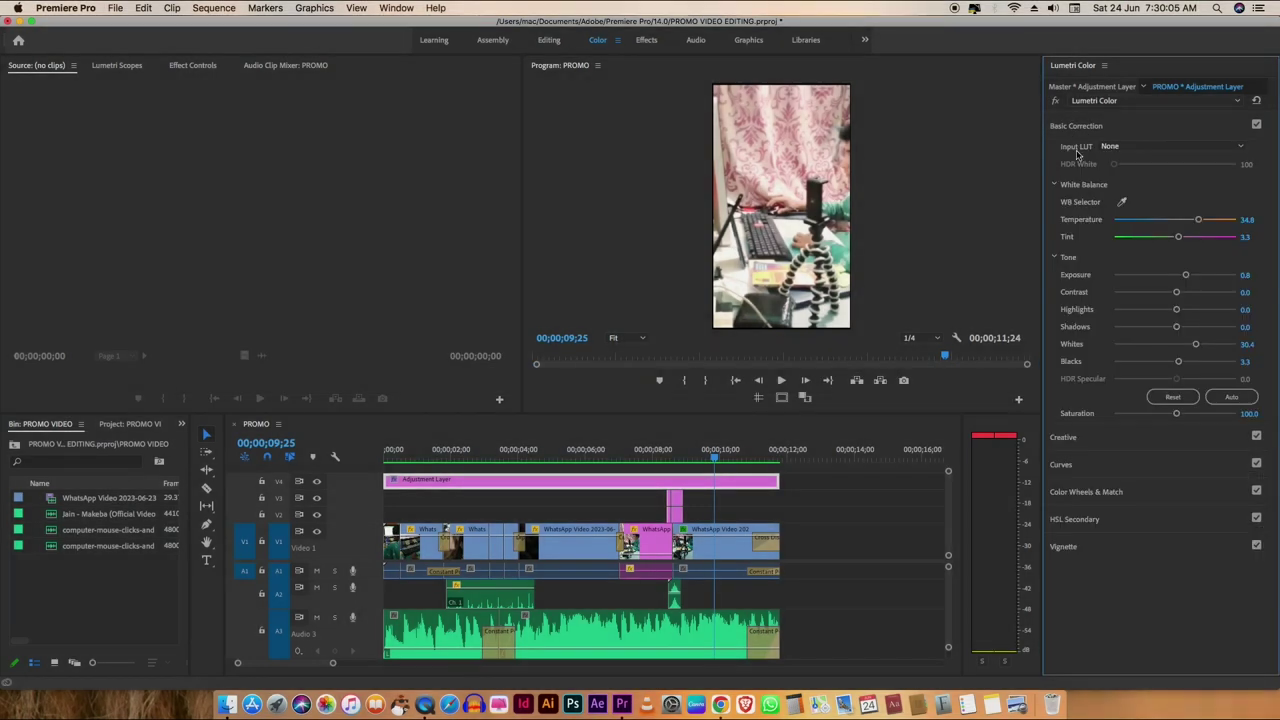
left_click_drag(1196, 220, 1183, 222)
left_click_drag(1182, 222, 1184, 220)
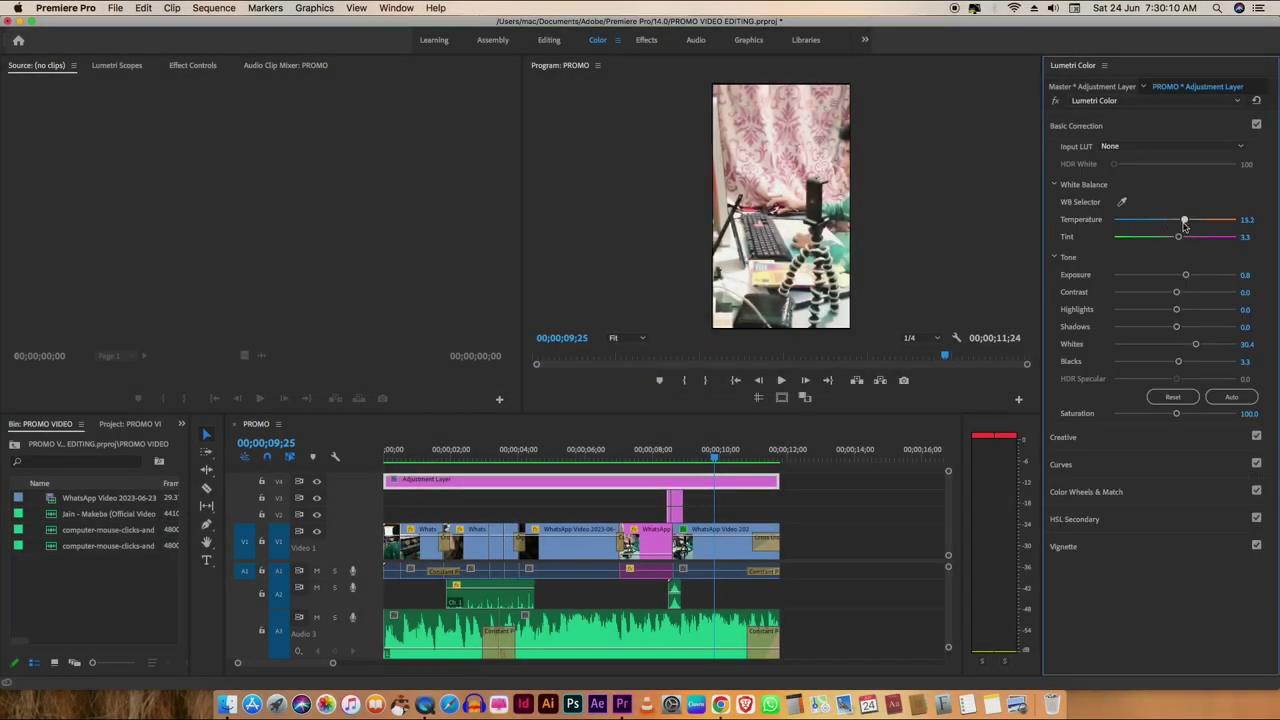
left_click_drag(1177, 292, 1164, 293)
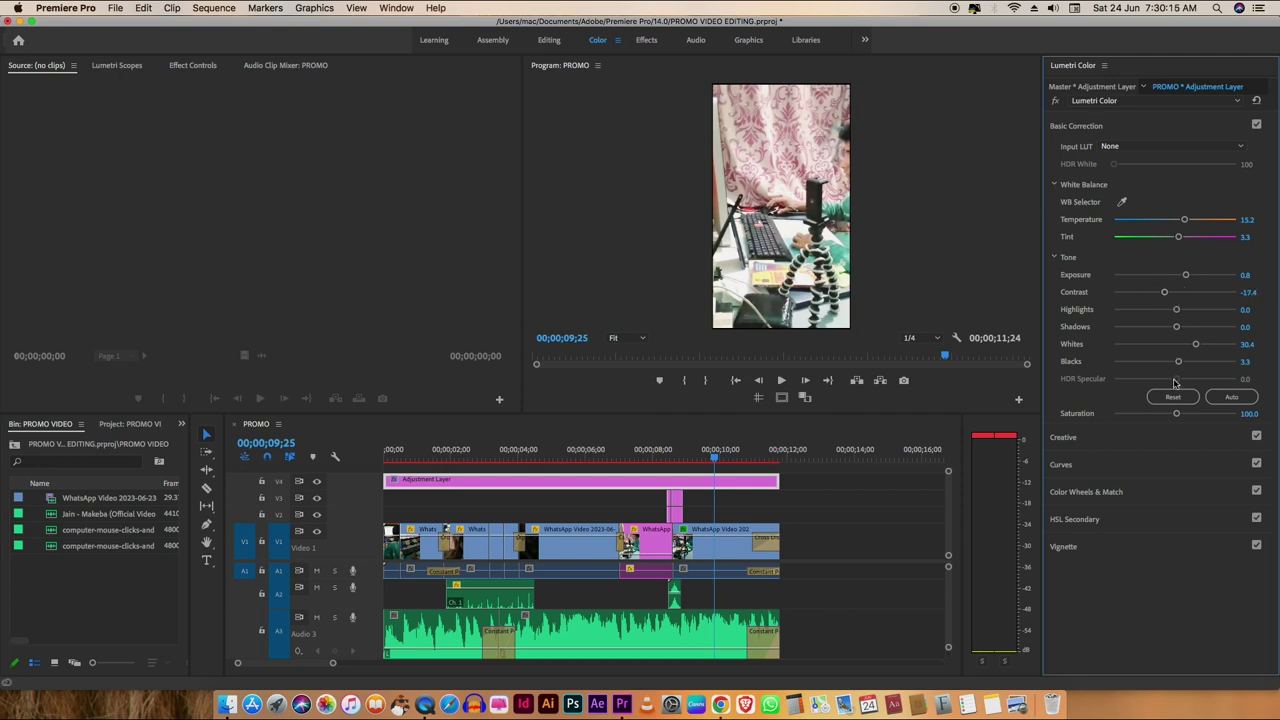
left_click_drag(1178, 362, 1166, 366)
Step: Set Highlights to 1.1 and Whites to 8.7, checking the grade during playback
left_click_drag(1178, 310, 1175, 310)
left_click_drag(712, 457, 391, 458)
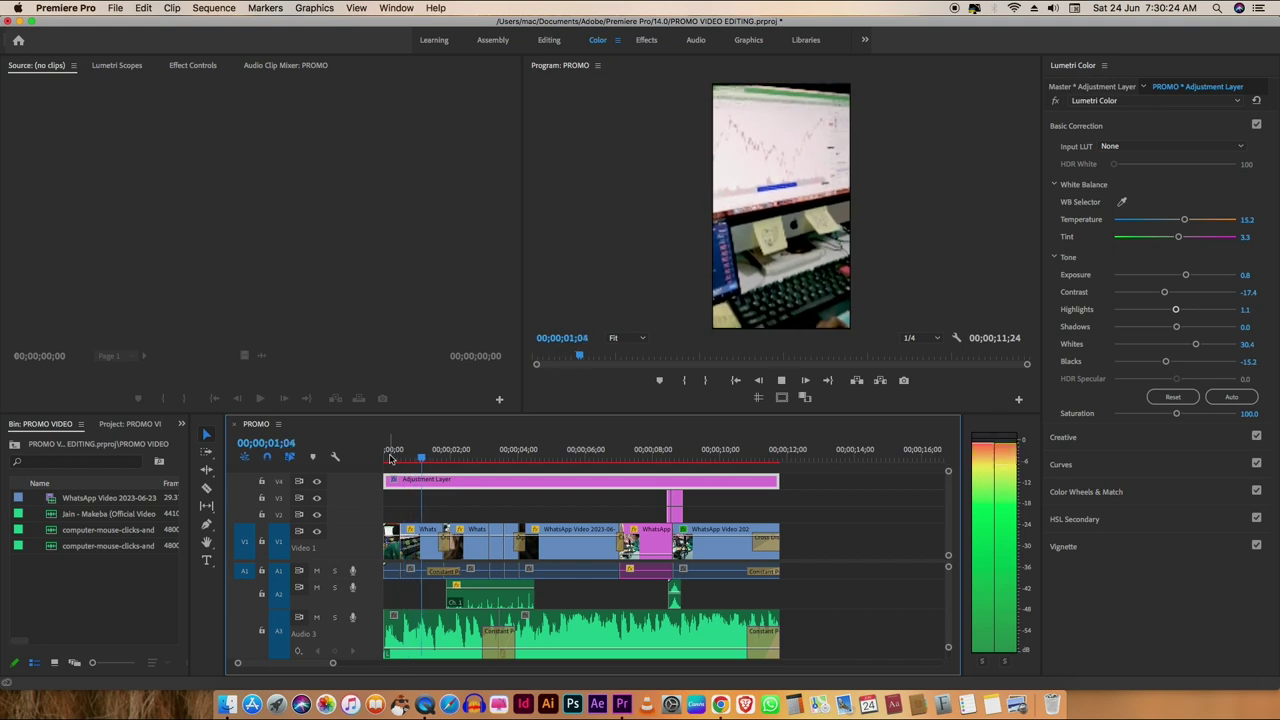
key("space")
left_click_drag(1196, 344, 1180, 345)
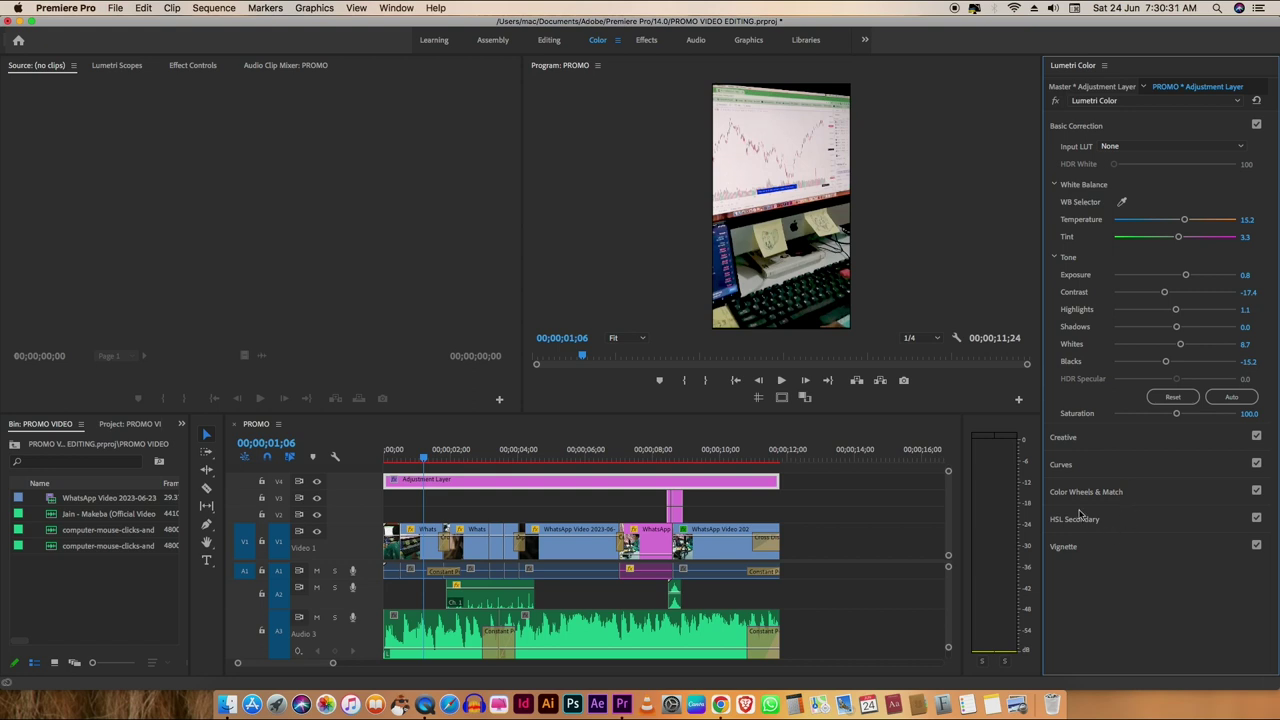
left_click(1068, 440)
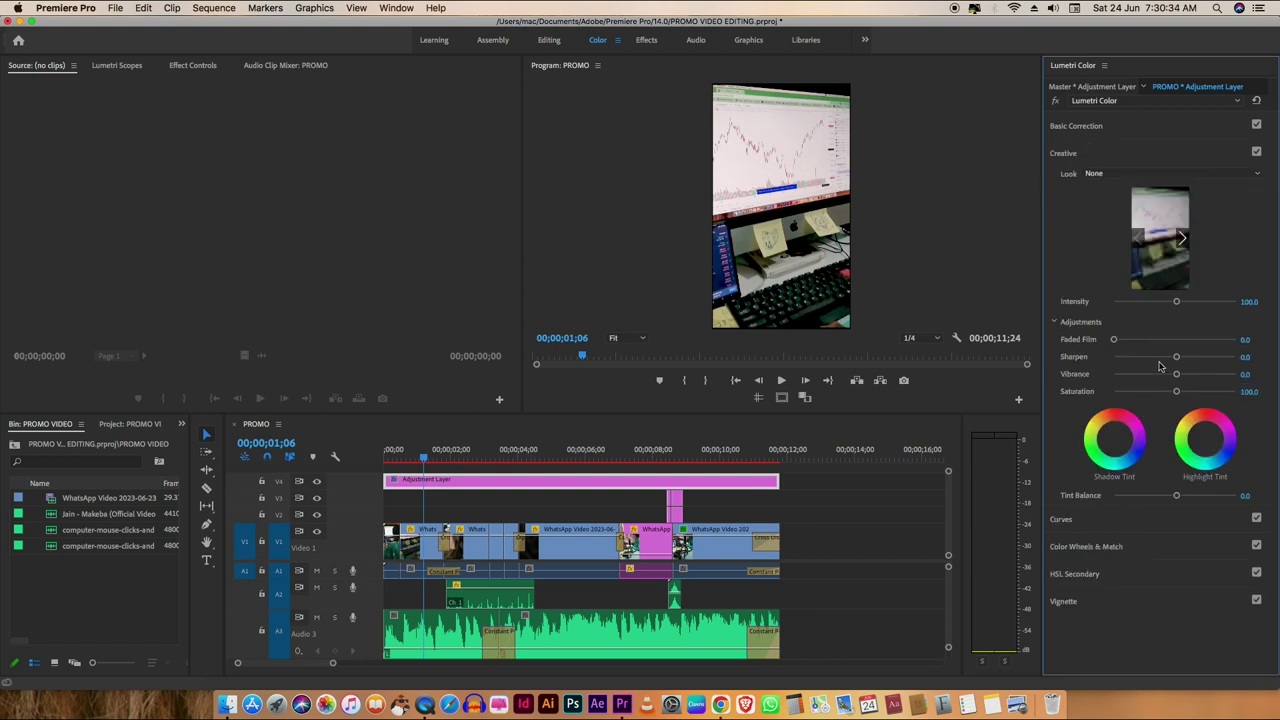
Step: Set Lumetri Creative Faded Film 12.0, Sharpen 10.9, Vibrance -1.1 and Saturation 107.6
left_click_drag(1176, 356, 1127, 342)
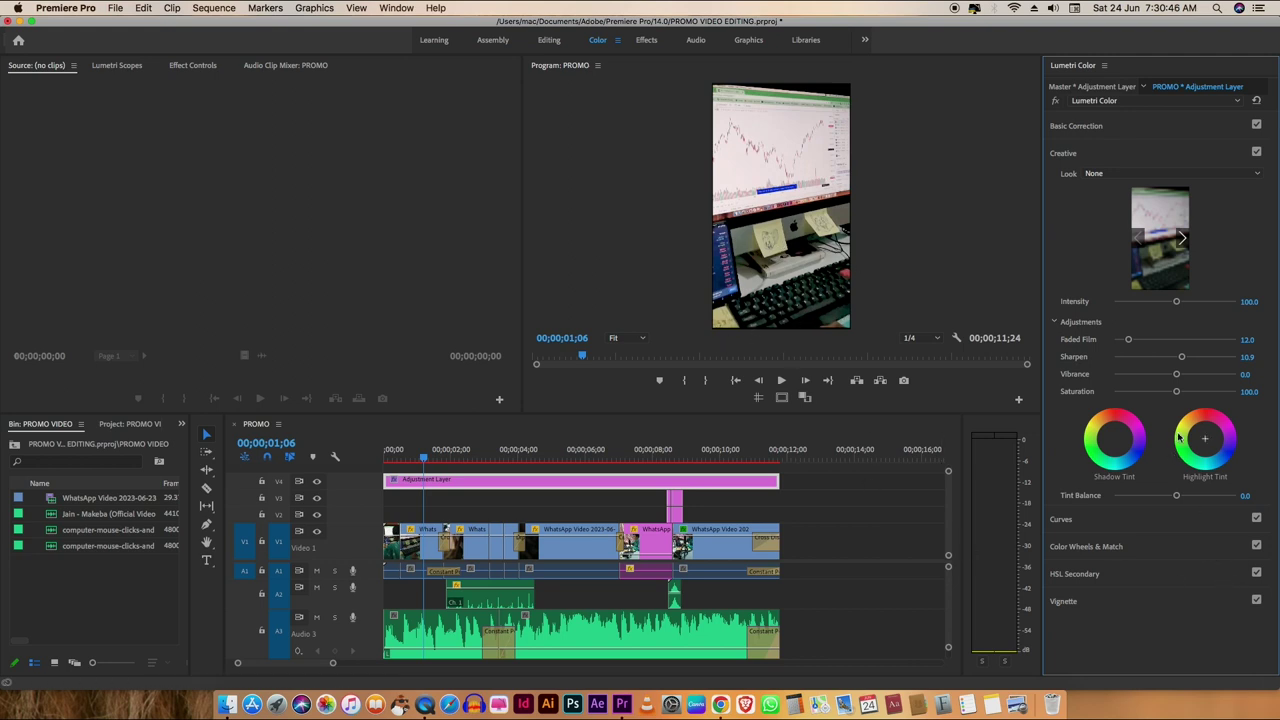
left_click_drag(1177, 393, 1180, 397)
left_click(395, 452)
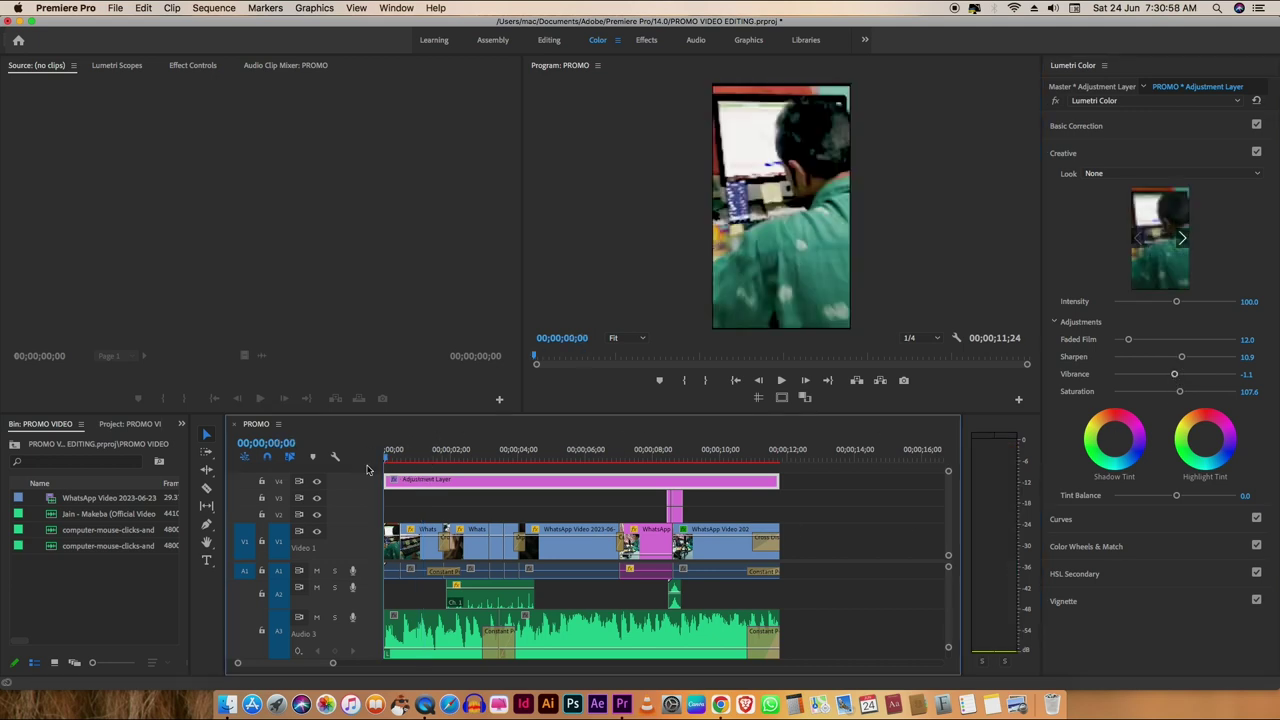
Step: Render video previews for the whole PROMO sequence with the new colour grade
key("Return")
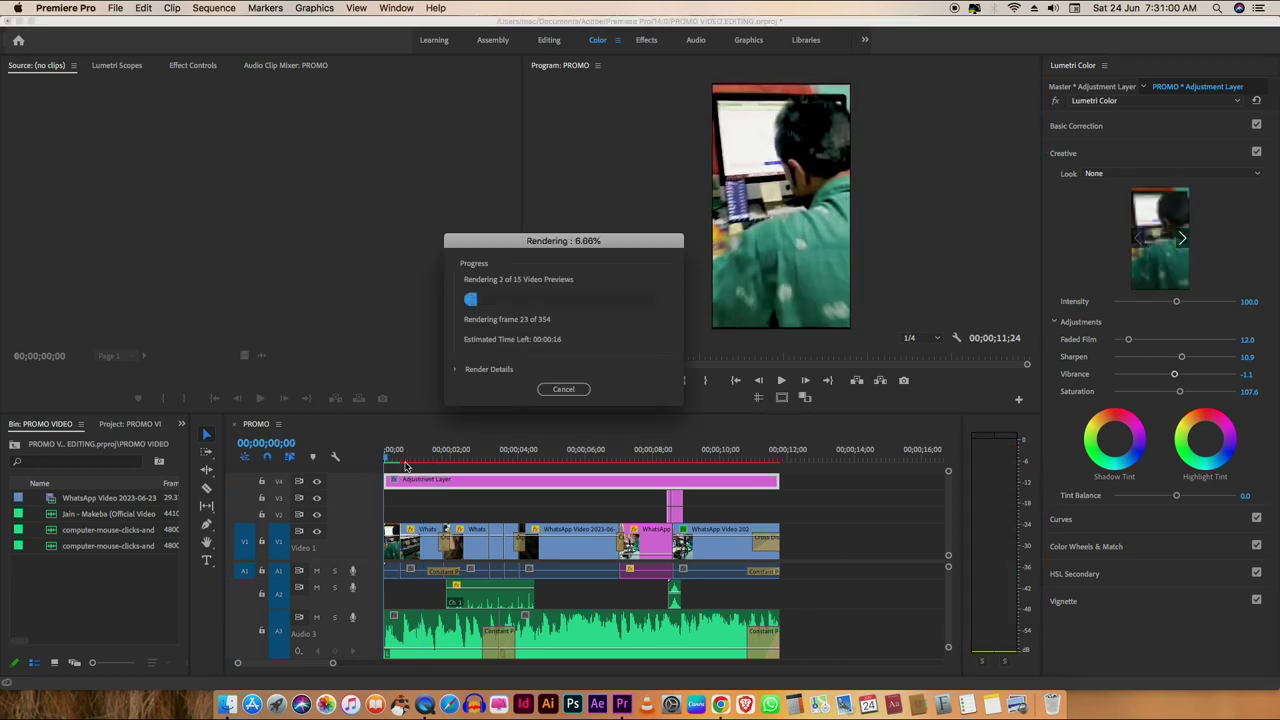
left_click_drag(640, 234, 590, 220)
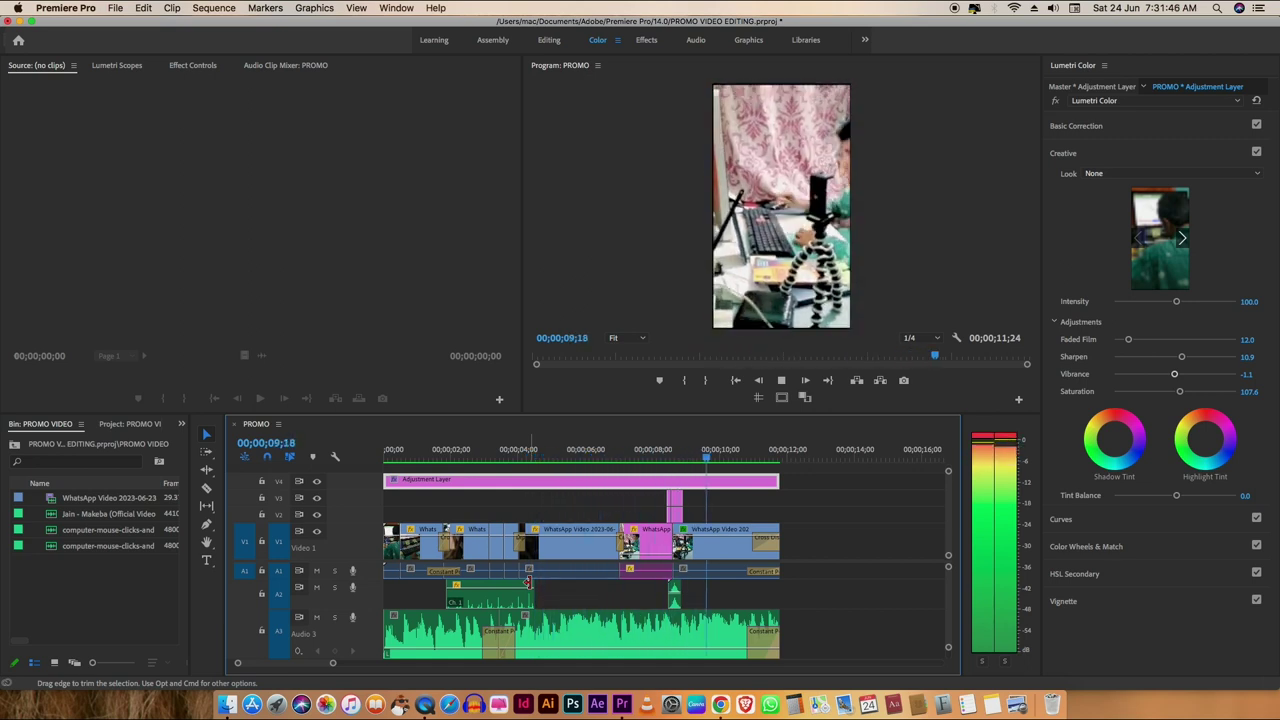
Step: Park the playhead at 00;00;08;05 and select the pink clip there
left_click(643, 494)
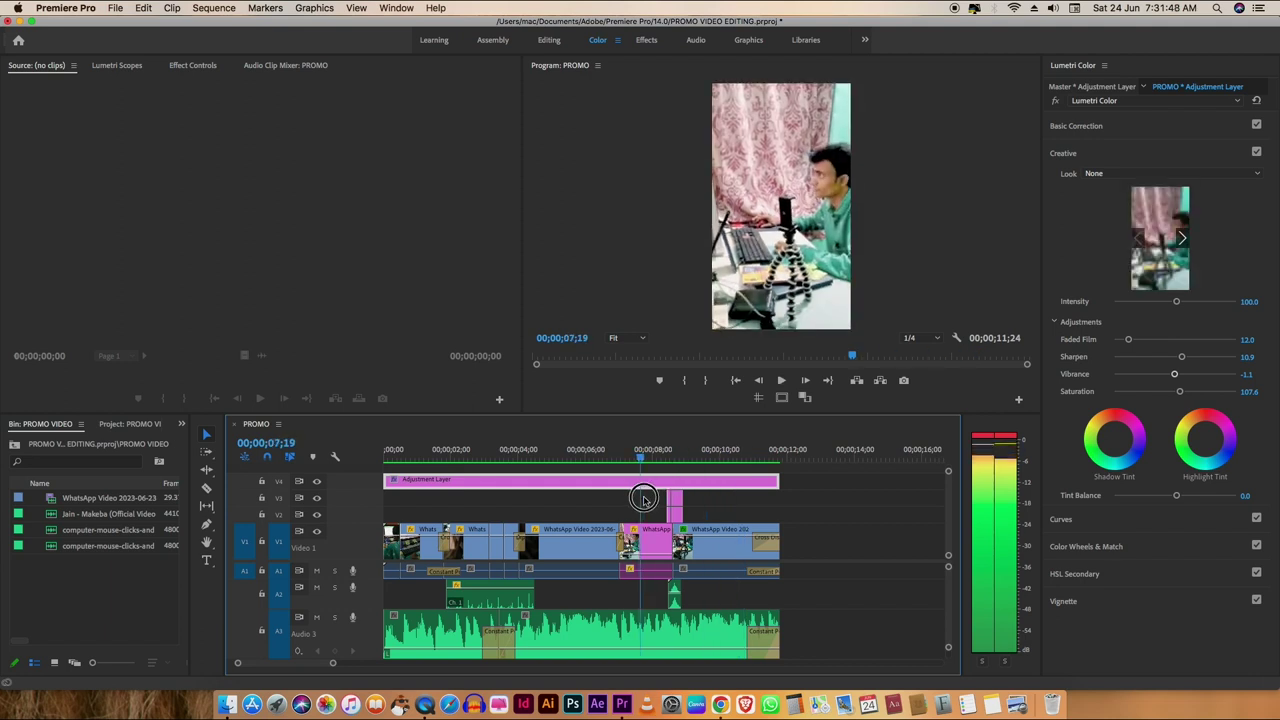
left_click(608, 506)
key("space")
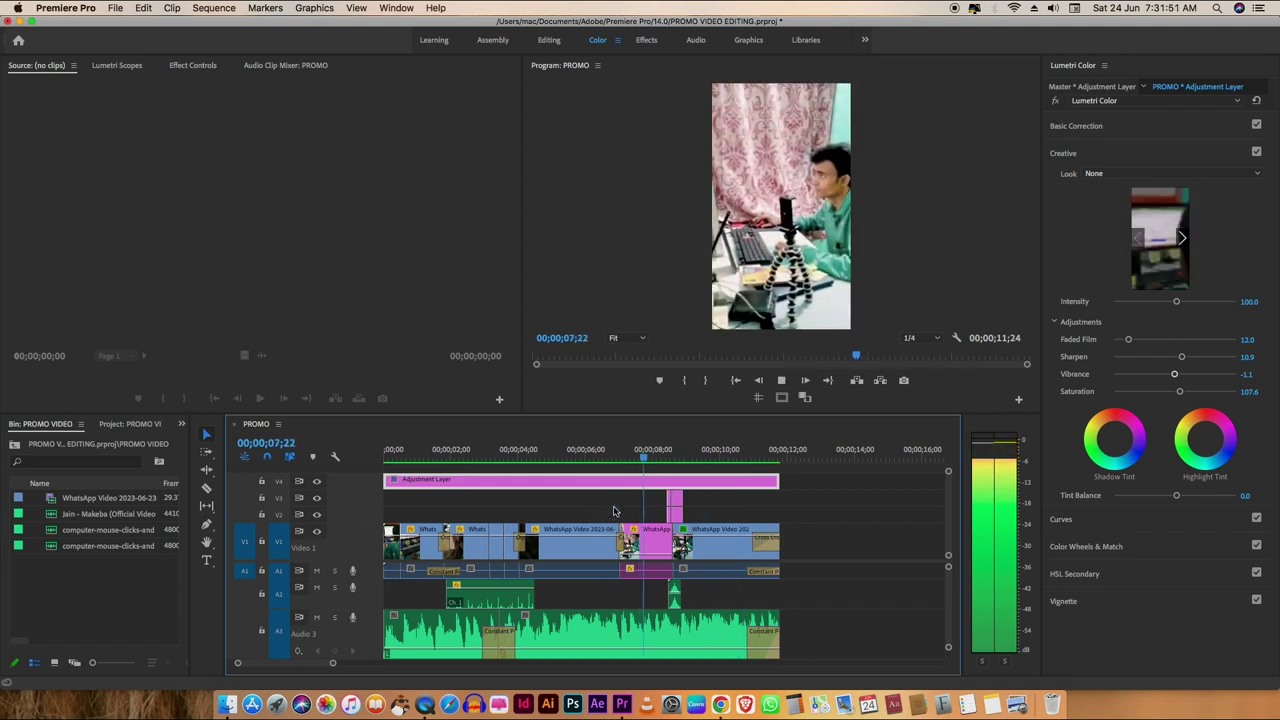
key("space")
left_click(652, 537)
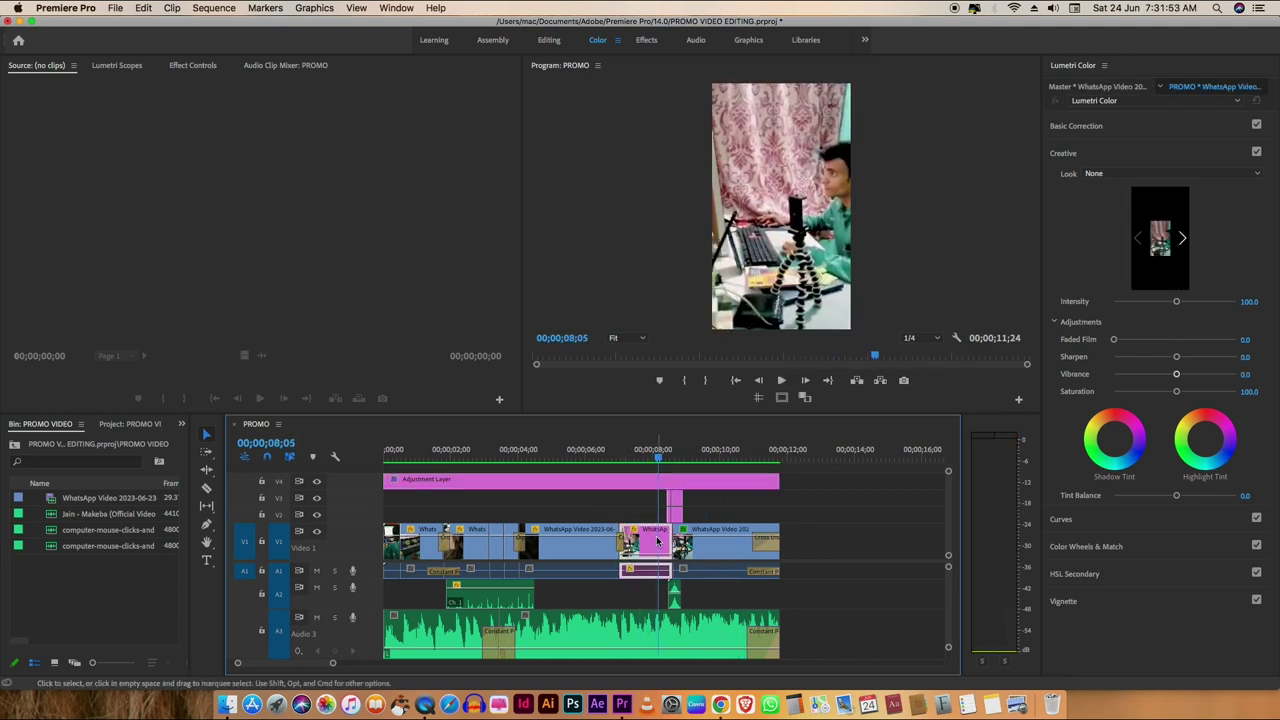
Step: Apply Warp Stabilizer to that clip, then clear and close the Speed-conflict error log
left_click(186, 72)
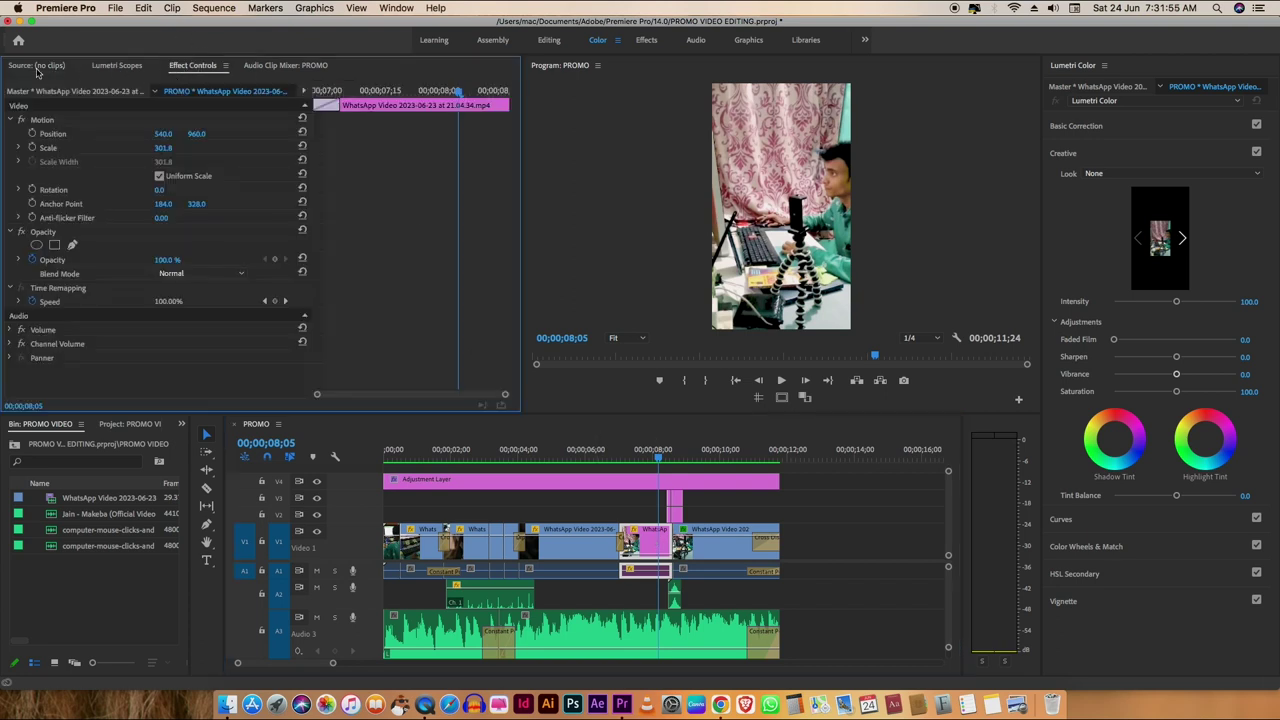
left_click(130, 424)
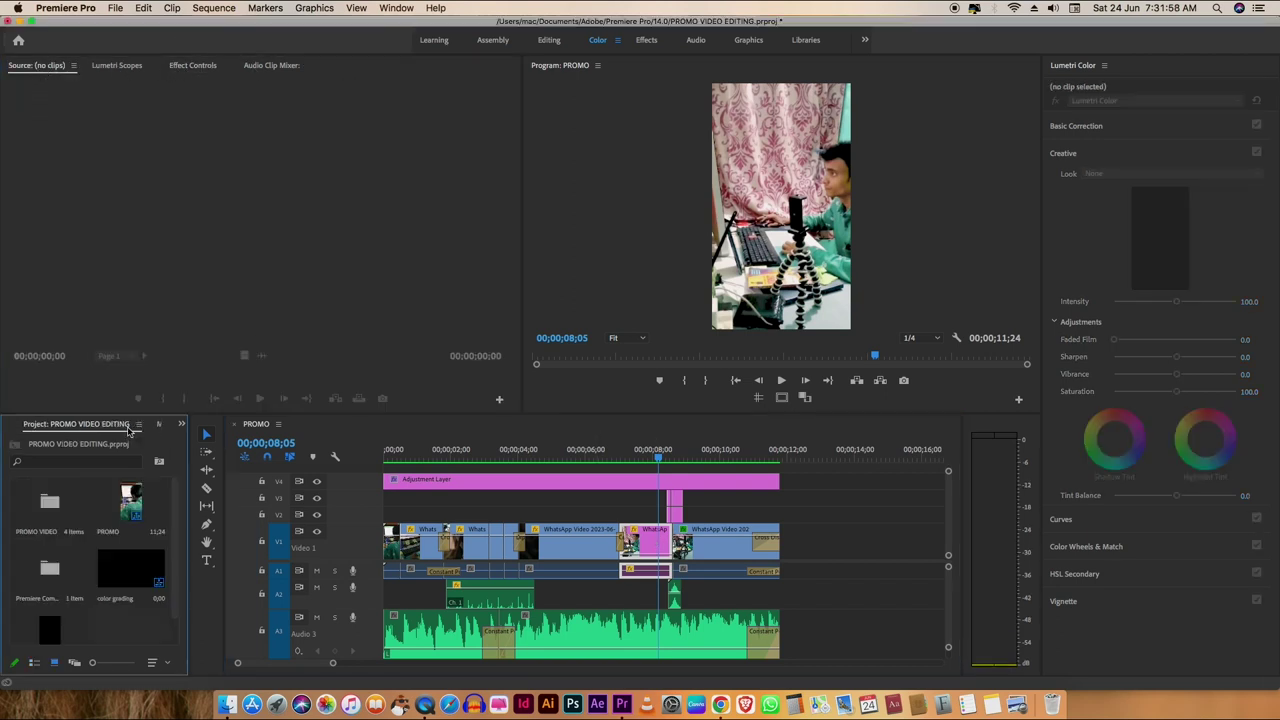
left_click(126, 426)
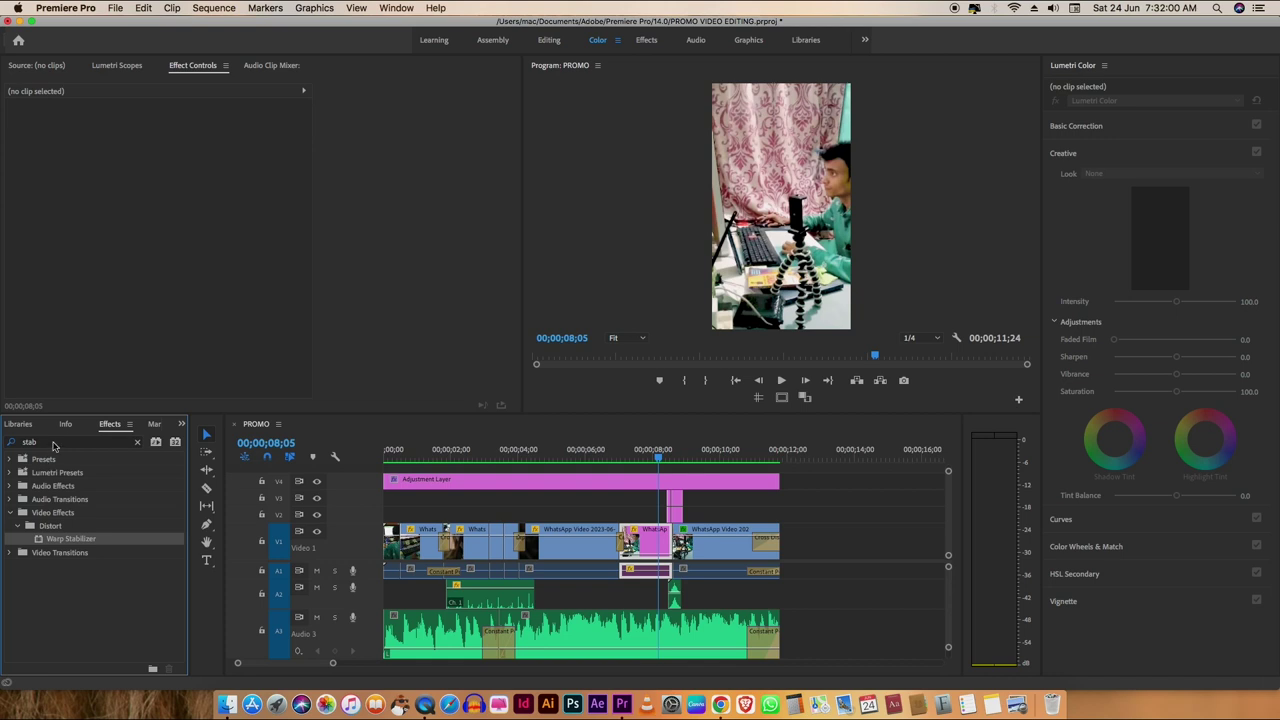
left_click_drag(52, 540, 640, 541)
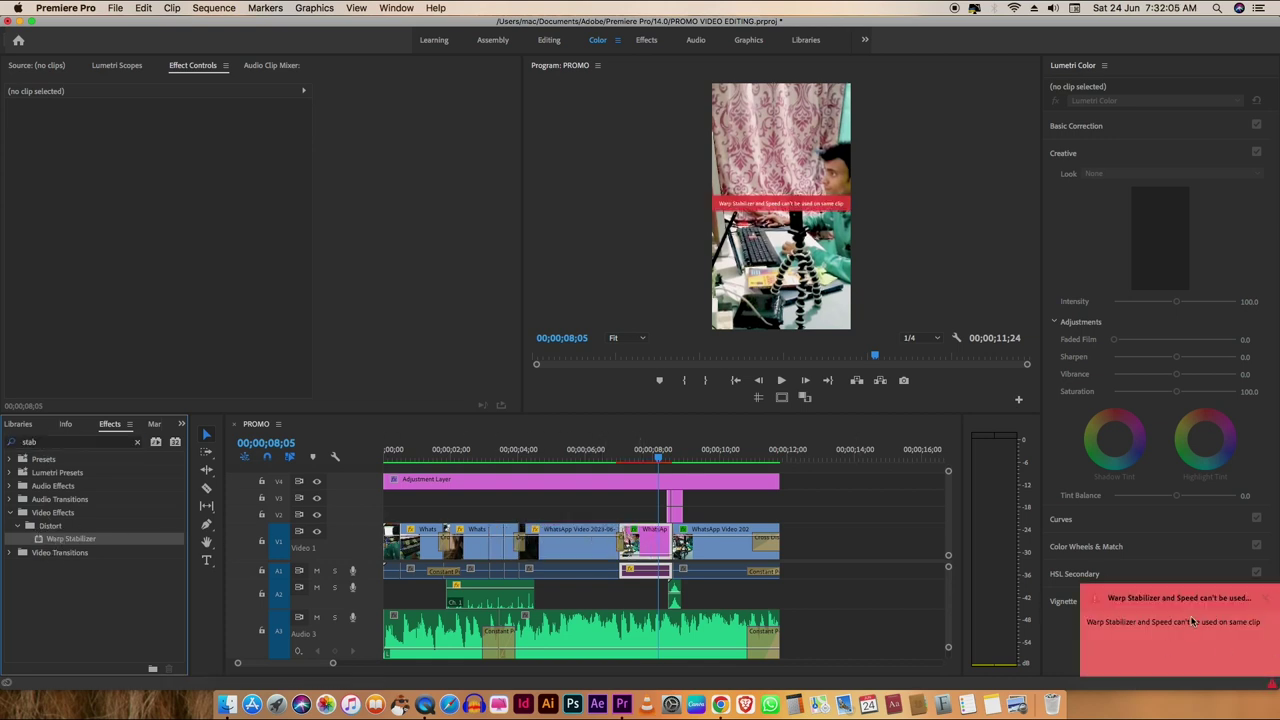
left_click(1274, 680)
left_click(455, 132)
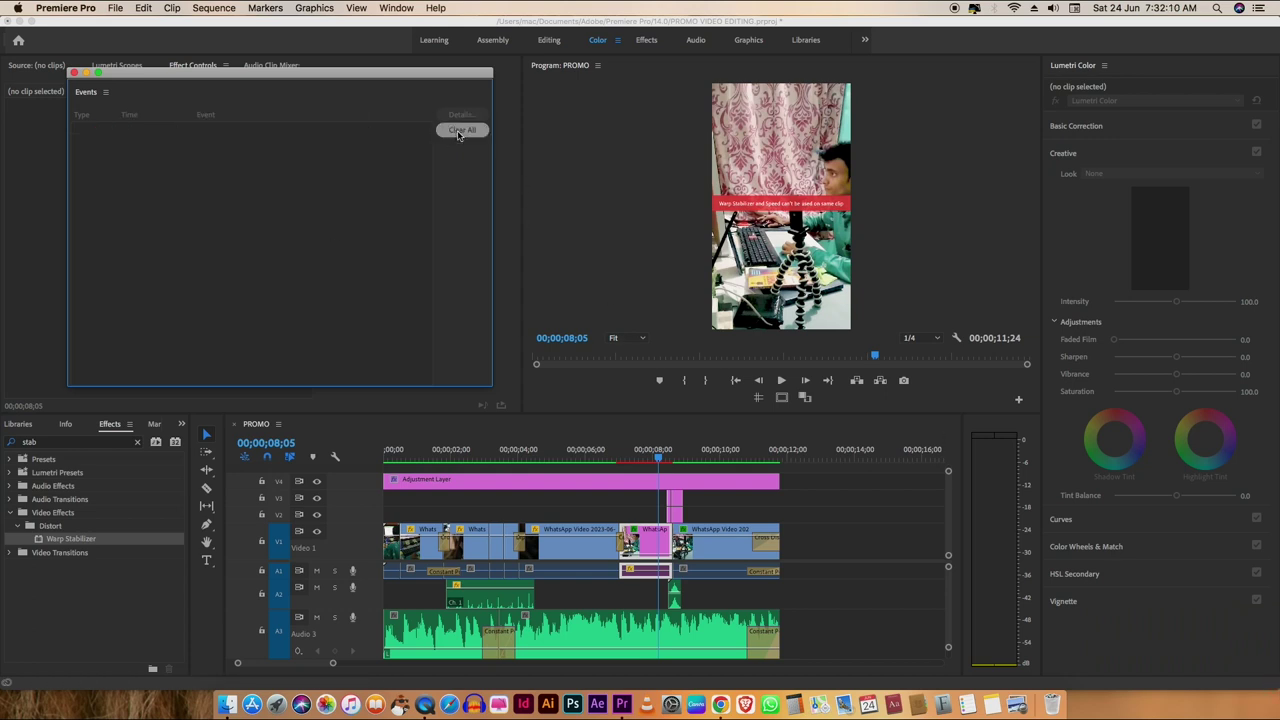
left_click(73, 72)
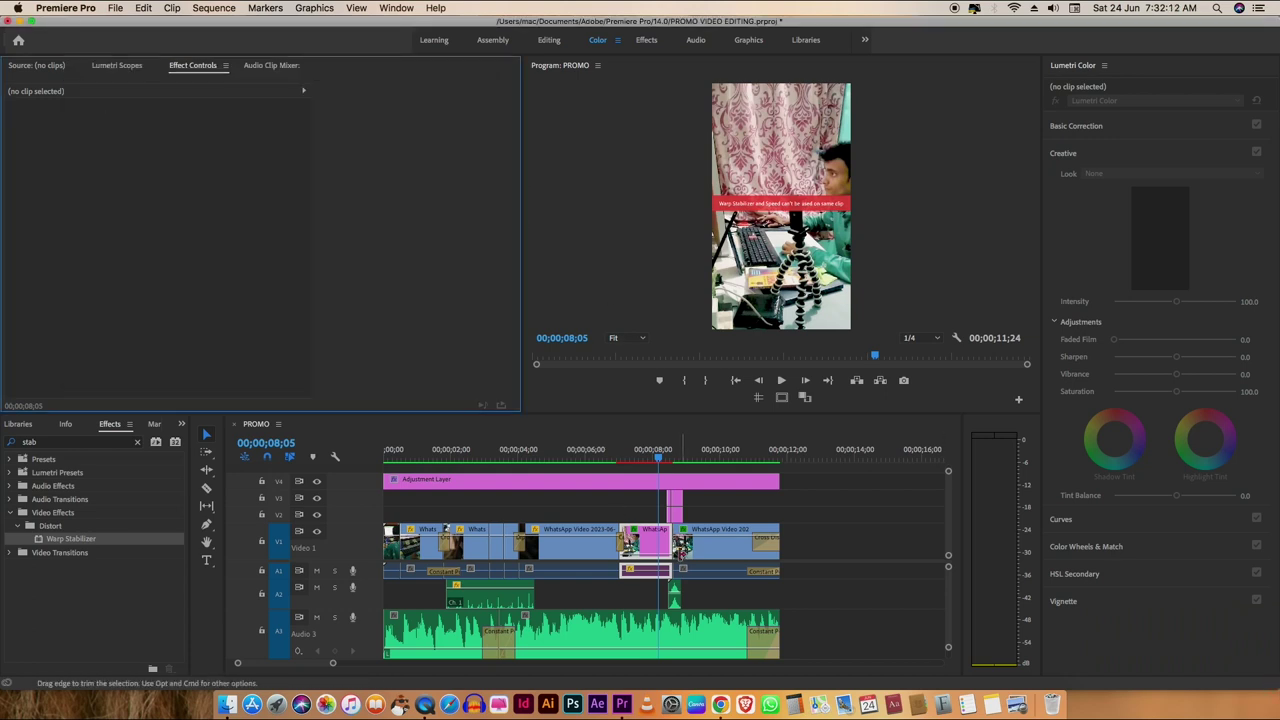
left_click(648, 546)
Step: Nest the eight-second clip into its own sequence named 'speed'
key("alt+n")
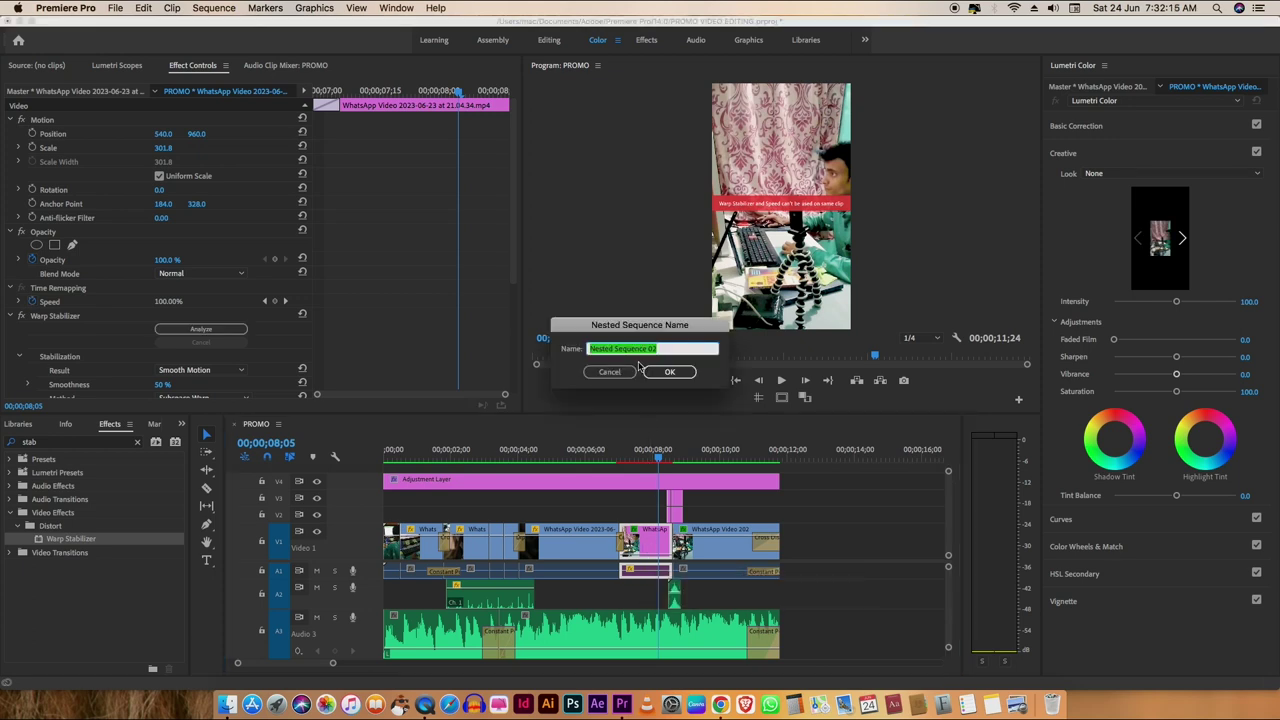
key("BackSpace")
type("speed")
key("Return")
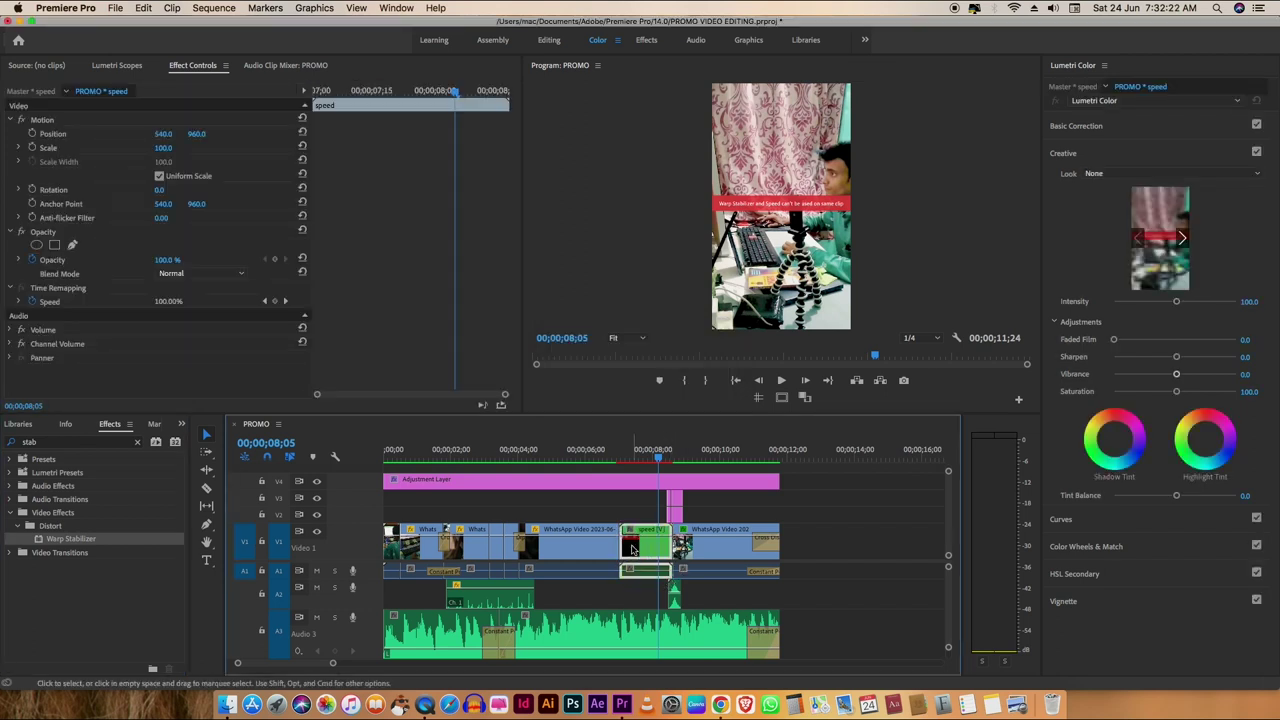
Step: Select the short pink WhatsApp clip on Video 1 and return the playhead to about 7;11
left_click_drag(652, 467, 633, 465)
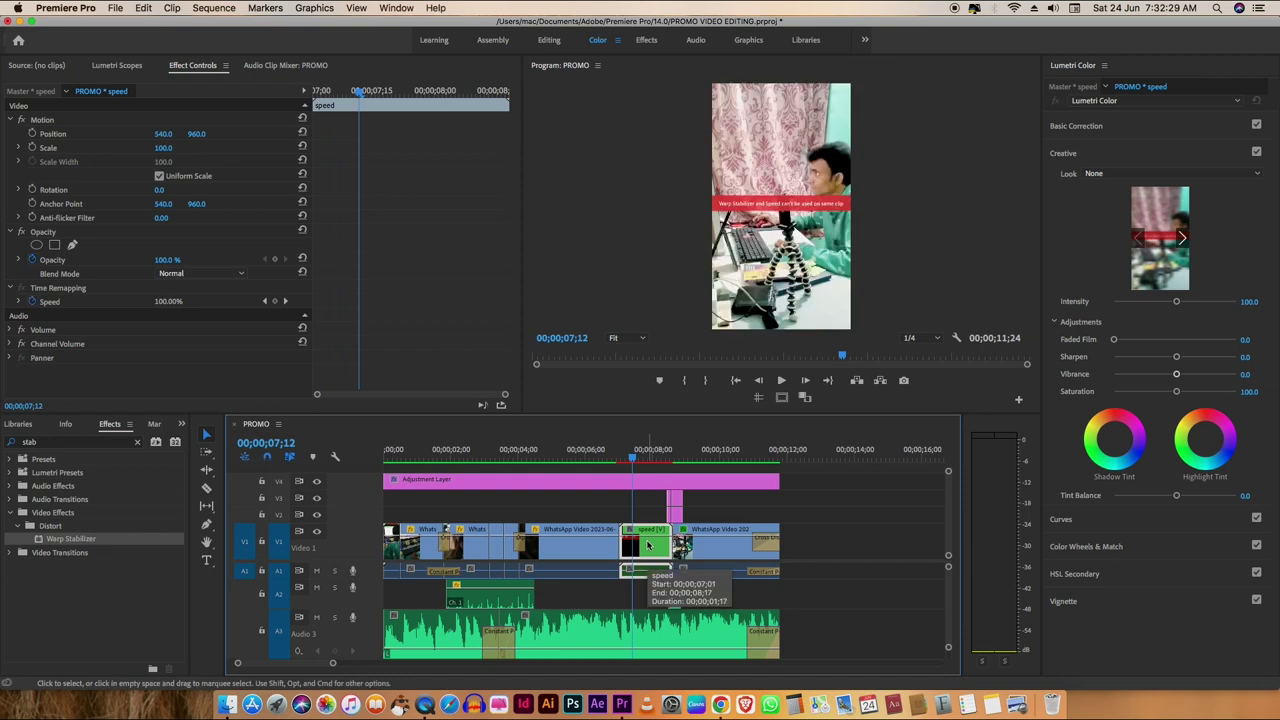
left_click(650, 547, "super")
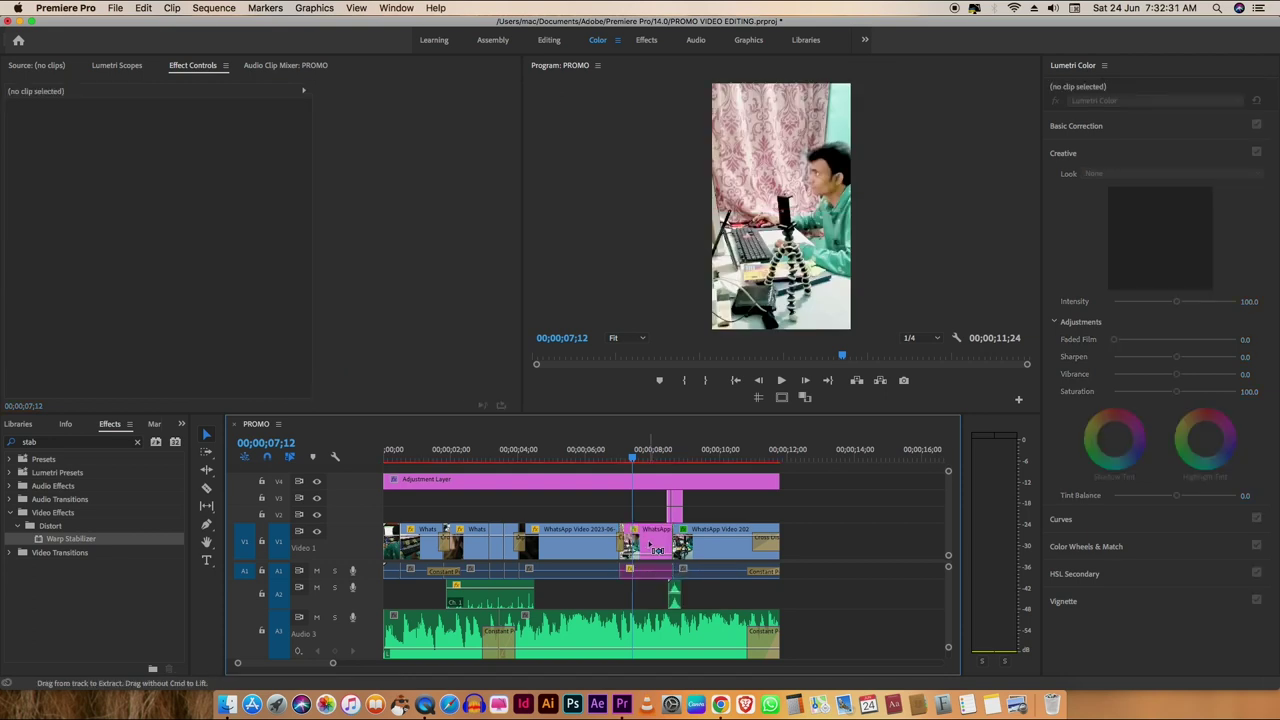
left_click(650, 547)
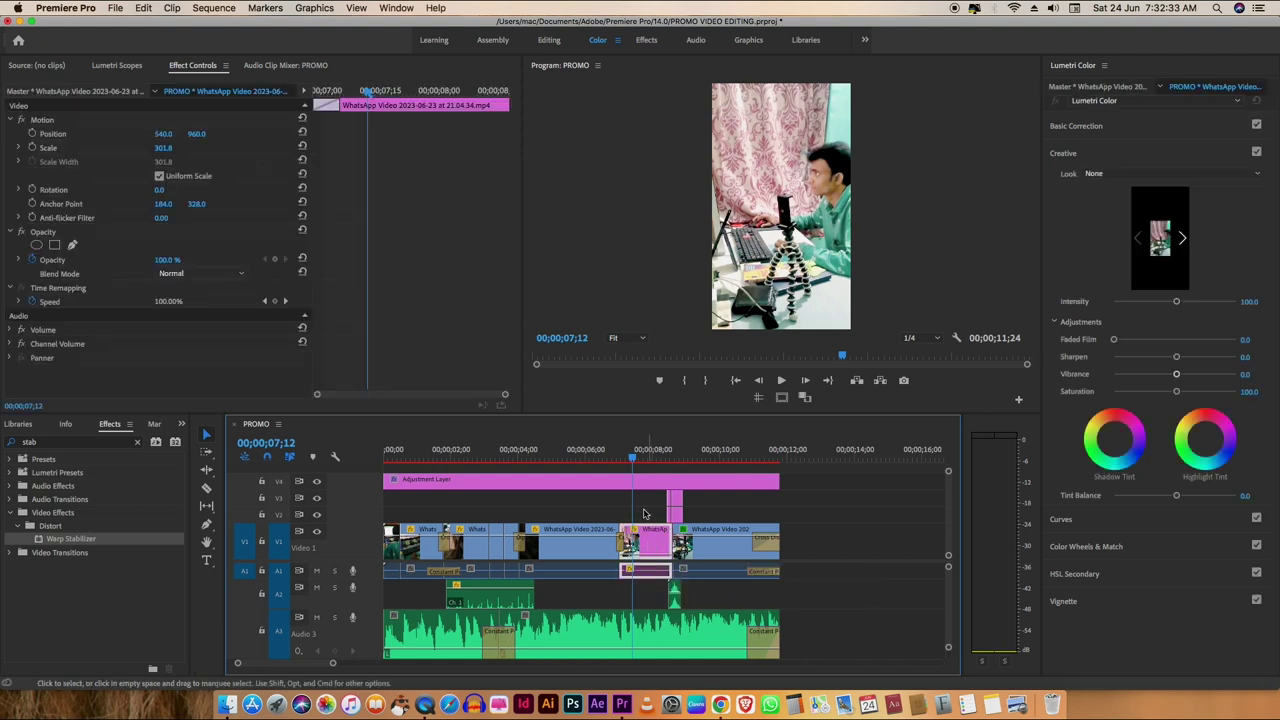
left_click(624, 462)
left_click_drag(624, 466, 656, 466)
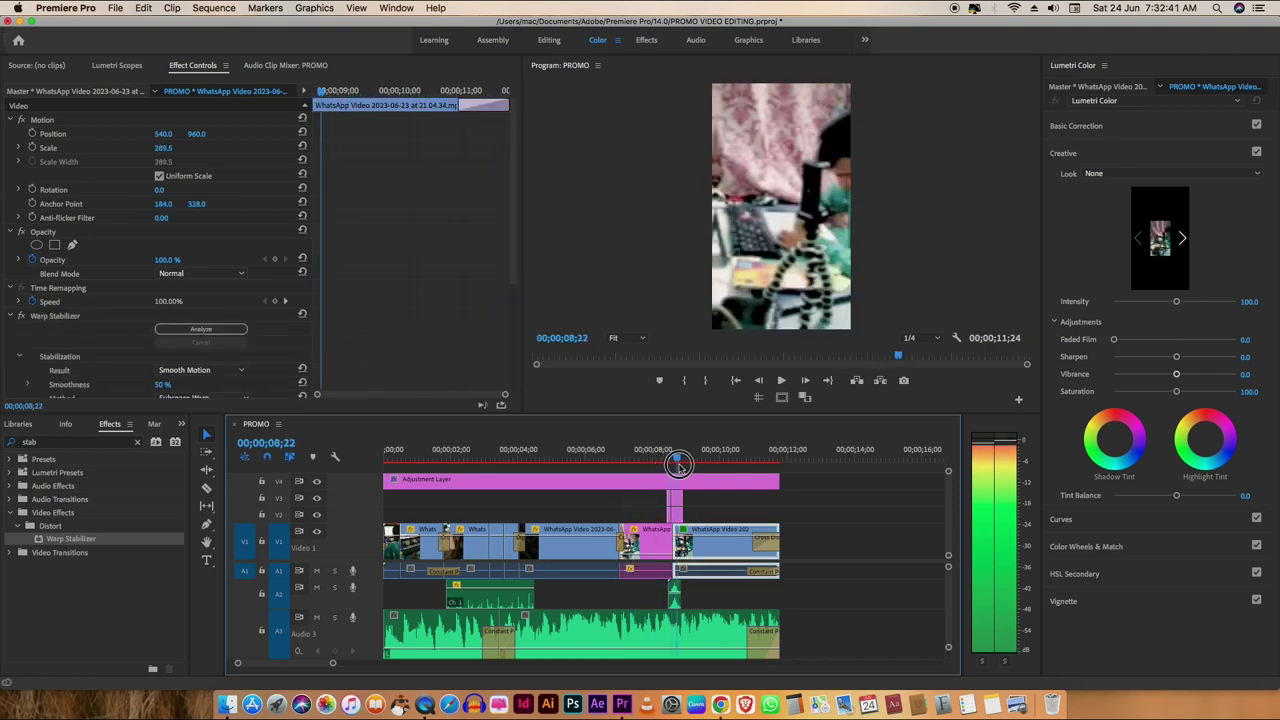
left_click_drag(656, 465, 630, 477)
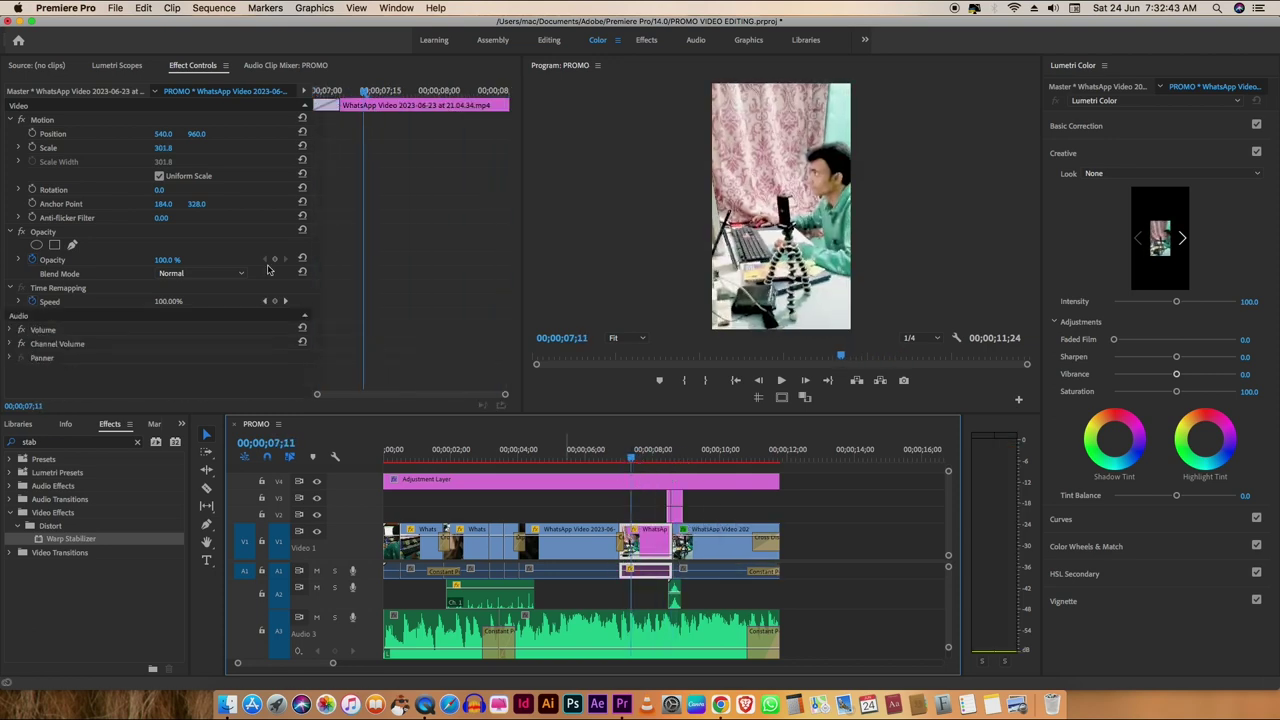
Step: Keyframe Scale and Position from 7;11, zooming to Scale 340.8 and Position Y 1112
left_click(32, 147)
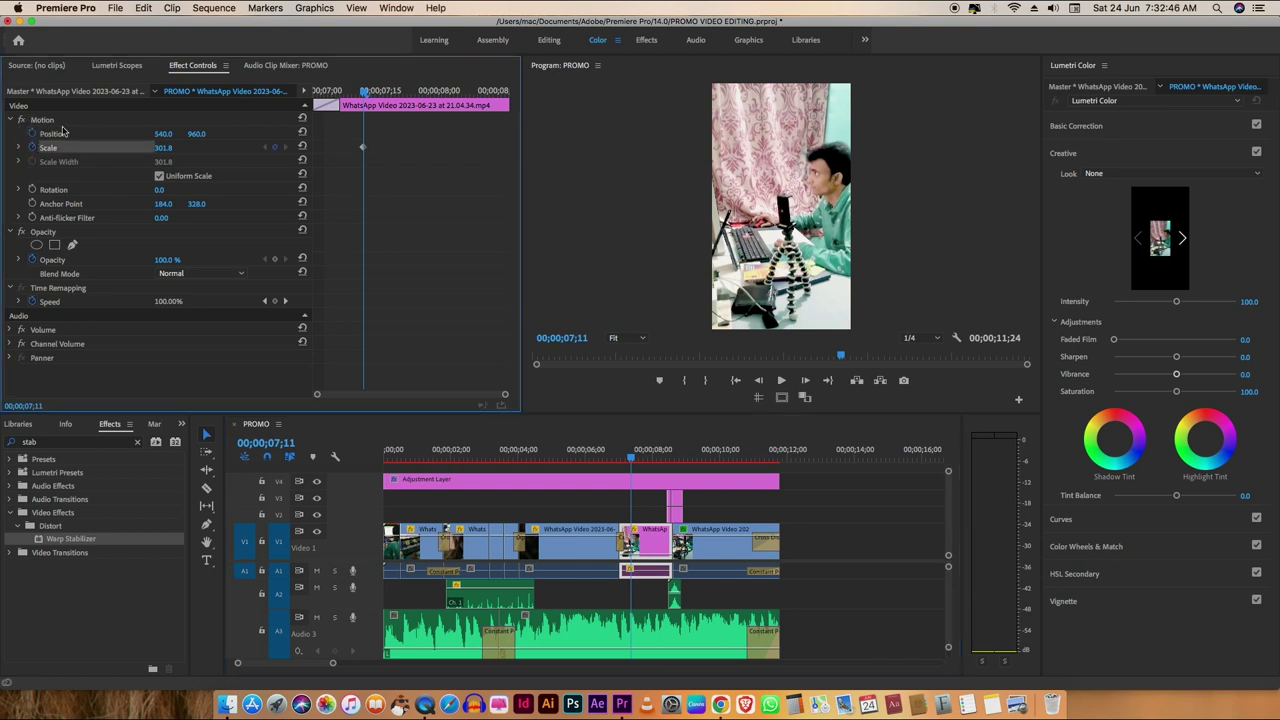
left_click(32, 133)
left_click_drag(363, 90, 452, 92)
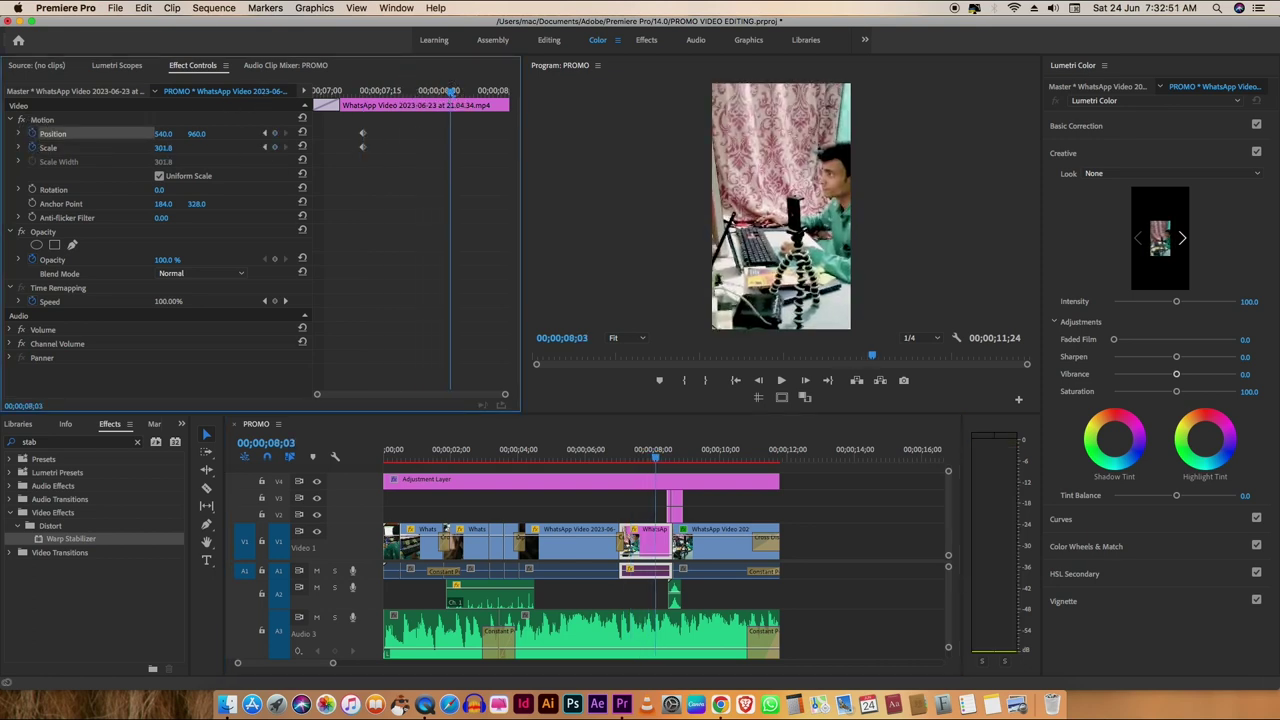
left_click_drag(163, 147, 177, 147)
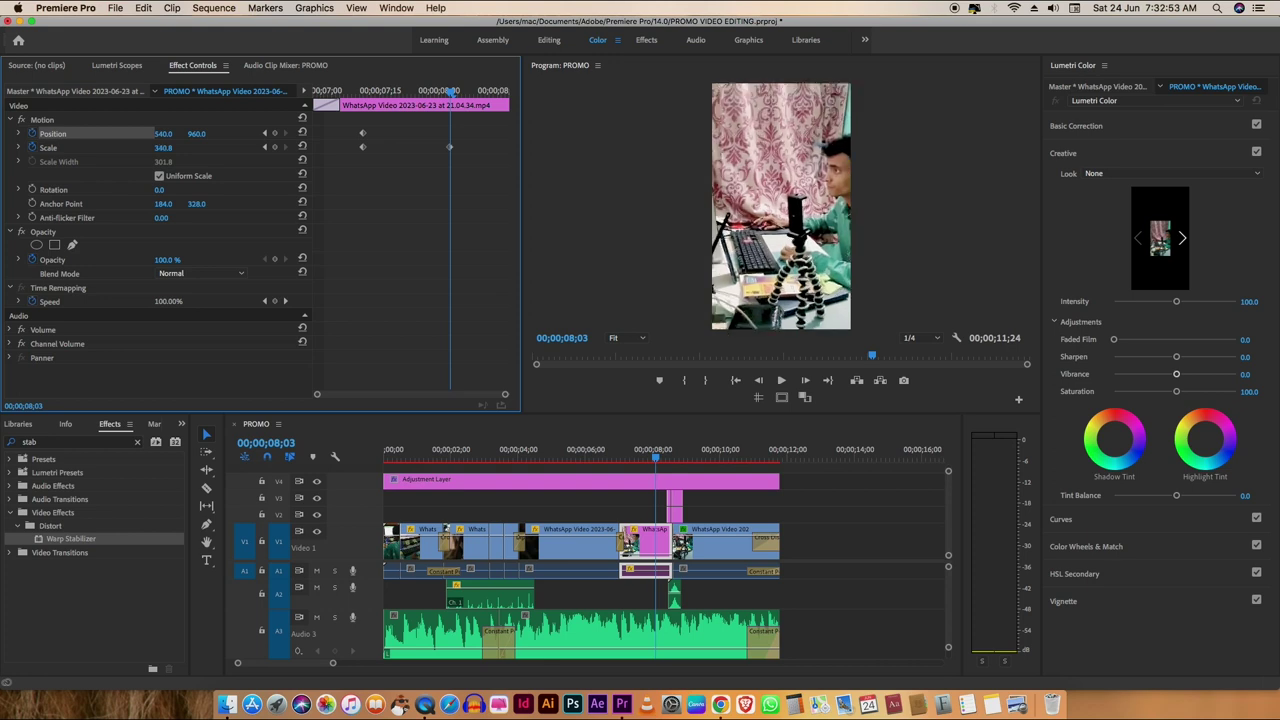
left_click_drag(162, 133, 139, 133)
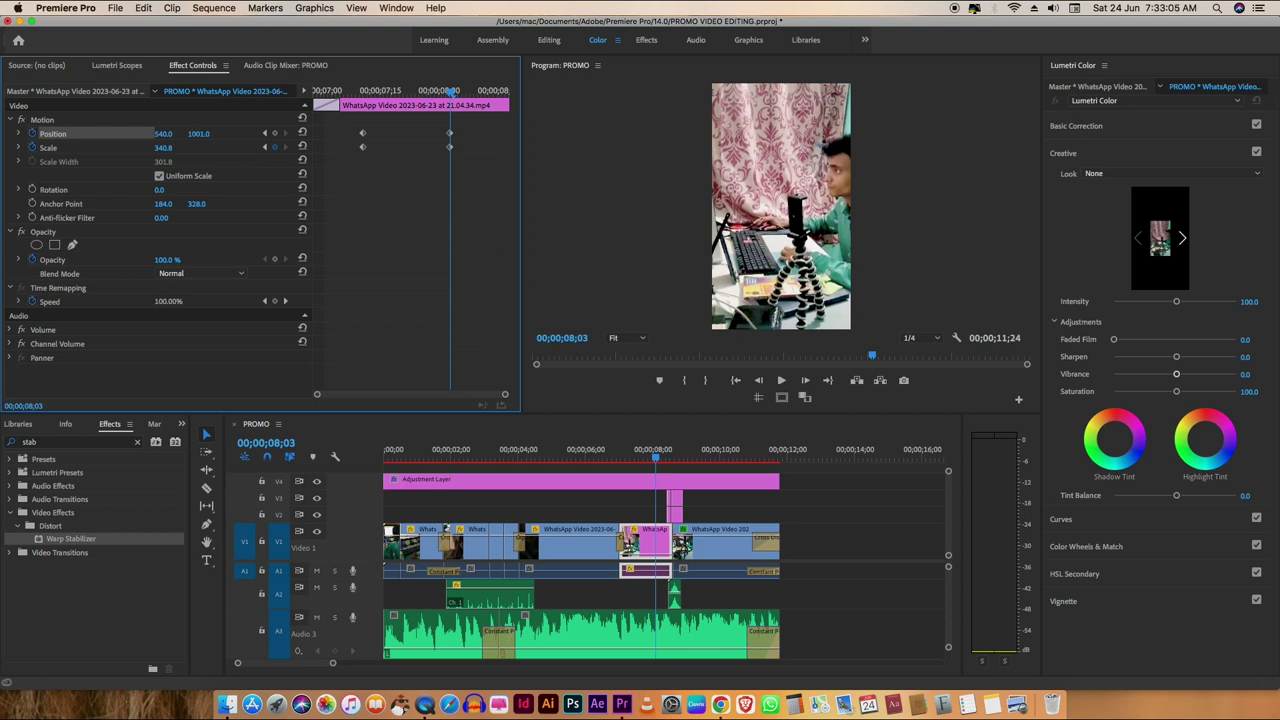
left_click_drag(198, 133, 201, 133)
left_click_drag(197, 133, 195, 133)
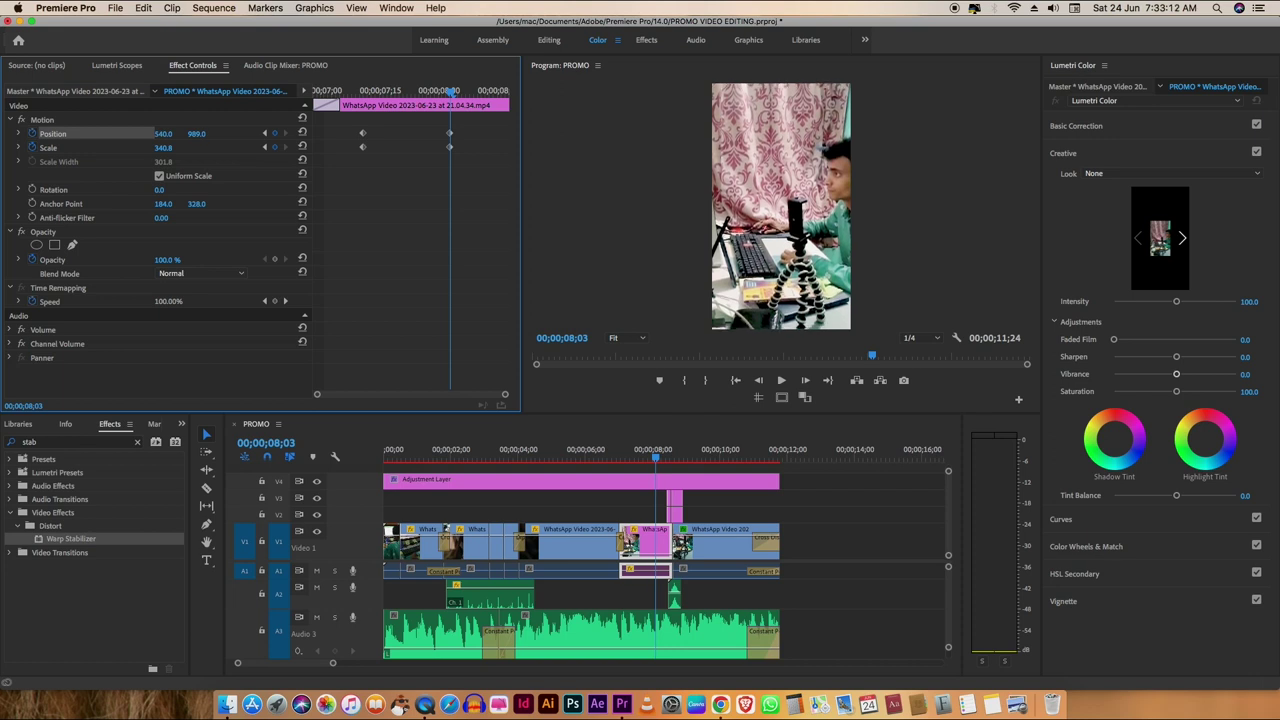
left_click_drag(197, 133, 201, 133)
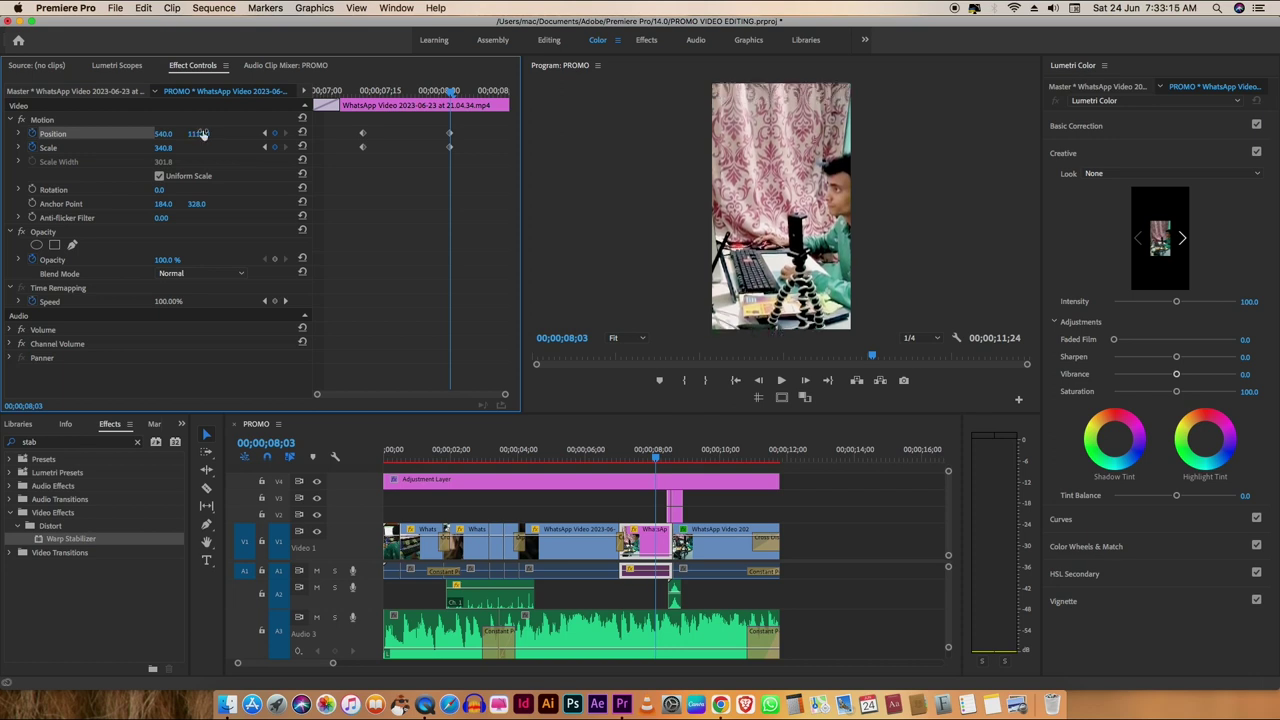
Step: Play back the animation to review it, then reselect the pink clip at its start
left_click_drag(449, 90, 296, 150)
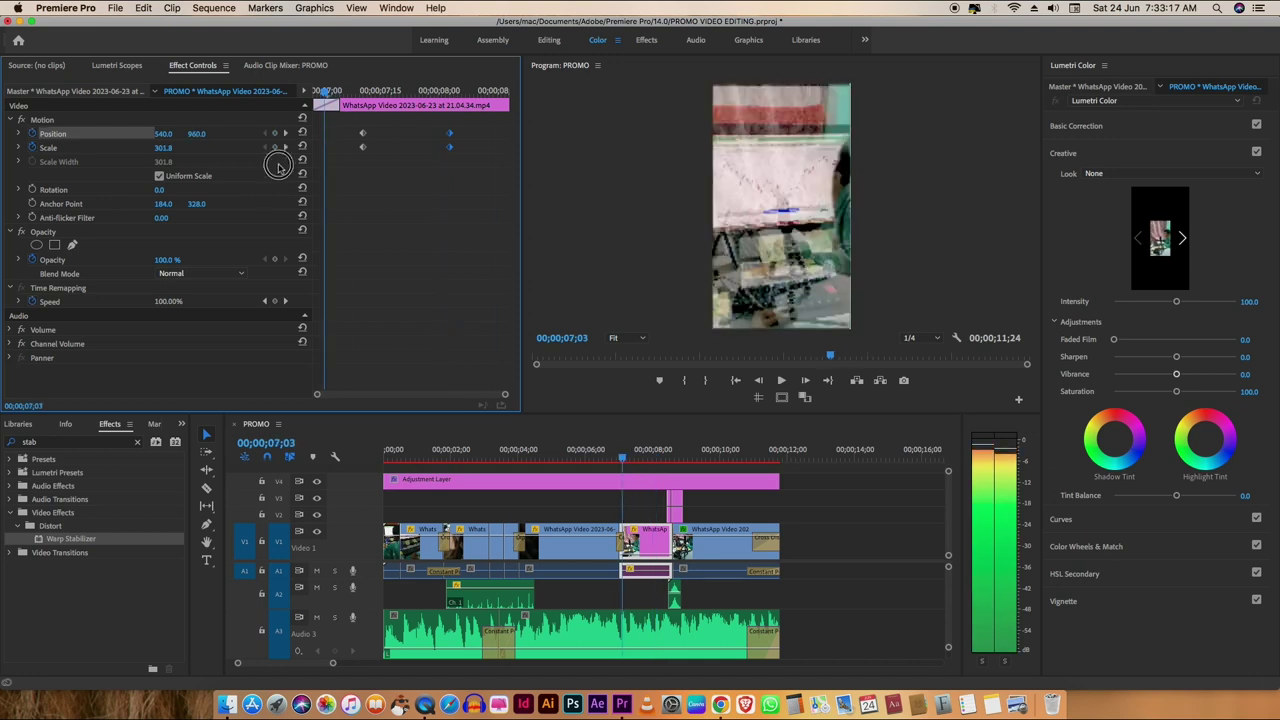
key("Up")
key("Up")
key("space")
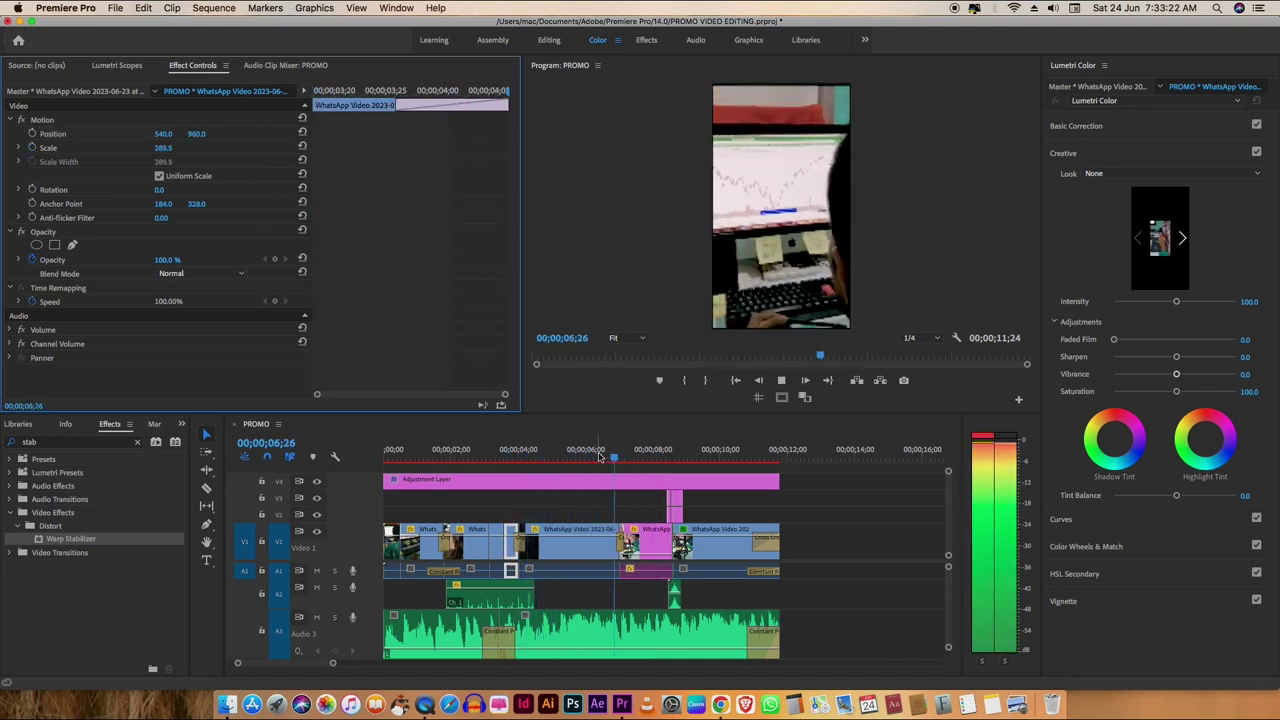
key("space")
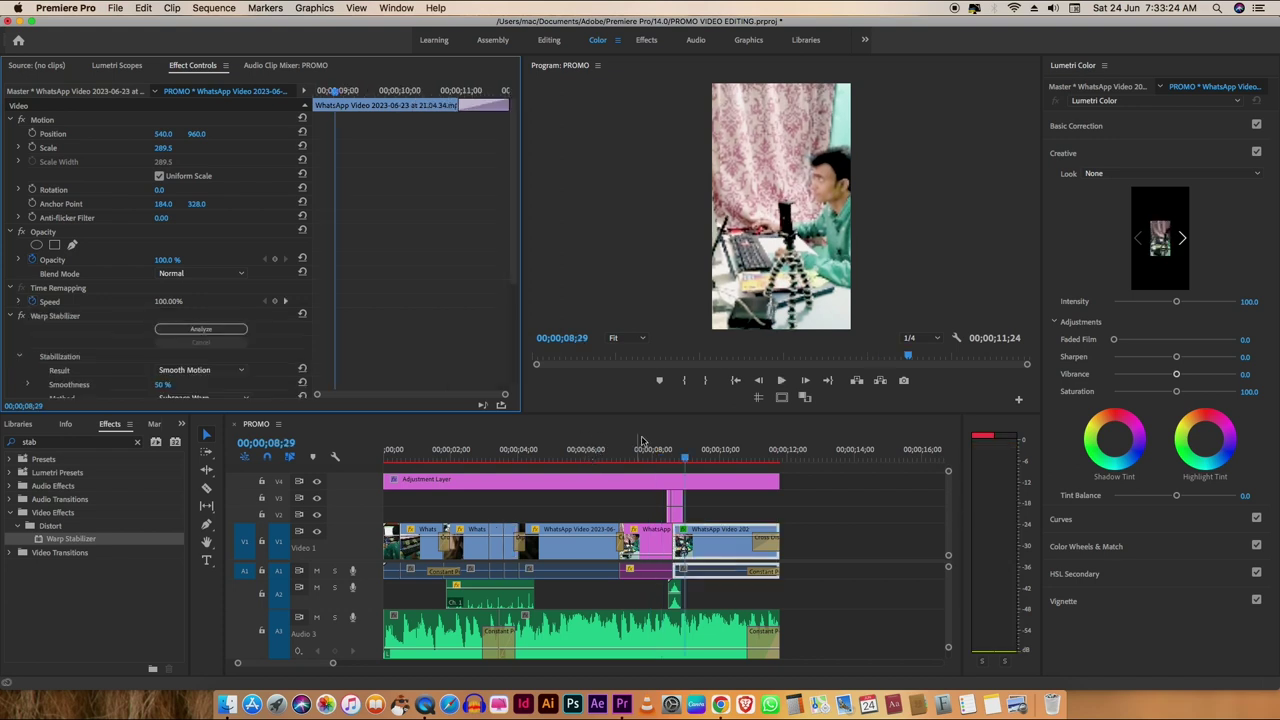
left_click(646, 540)
left_click_drag(424, 121, 363, 121)
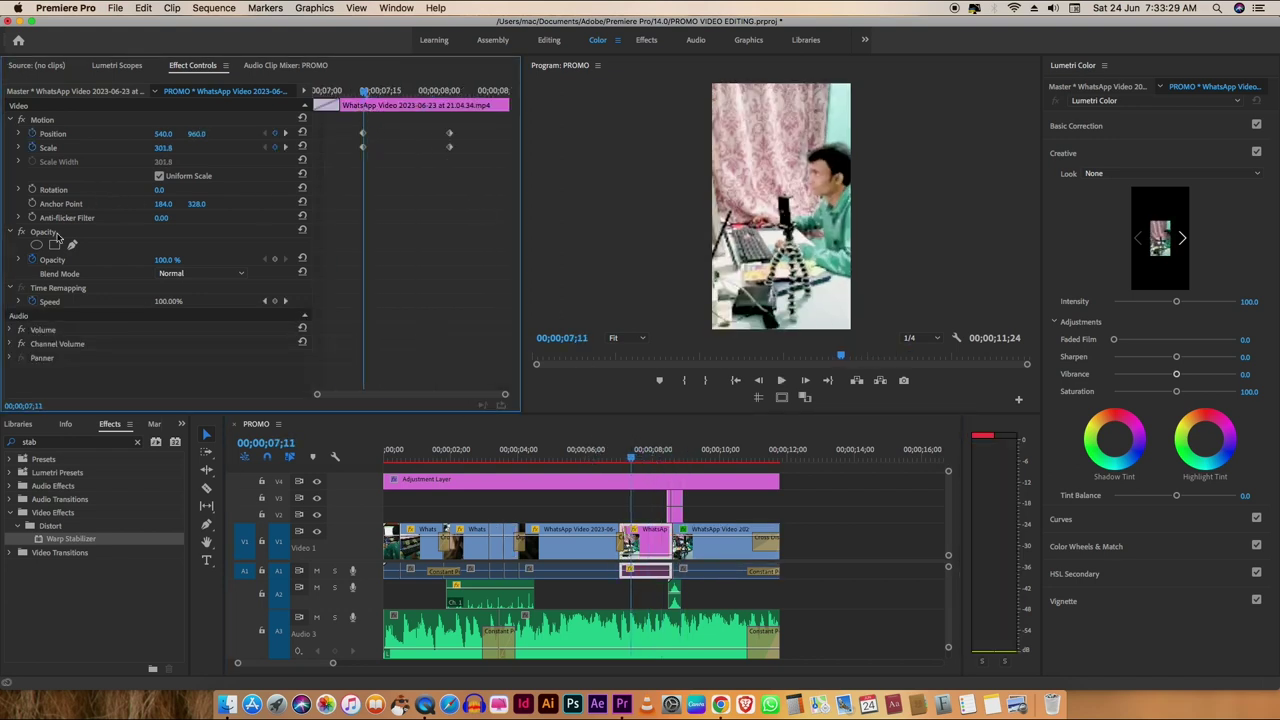
Step: Keyframe Rotation from the clip's start, rotating it to 30° later in the clip
left_click(31, 190)
left_click_drag(364, 91, 502, 112)
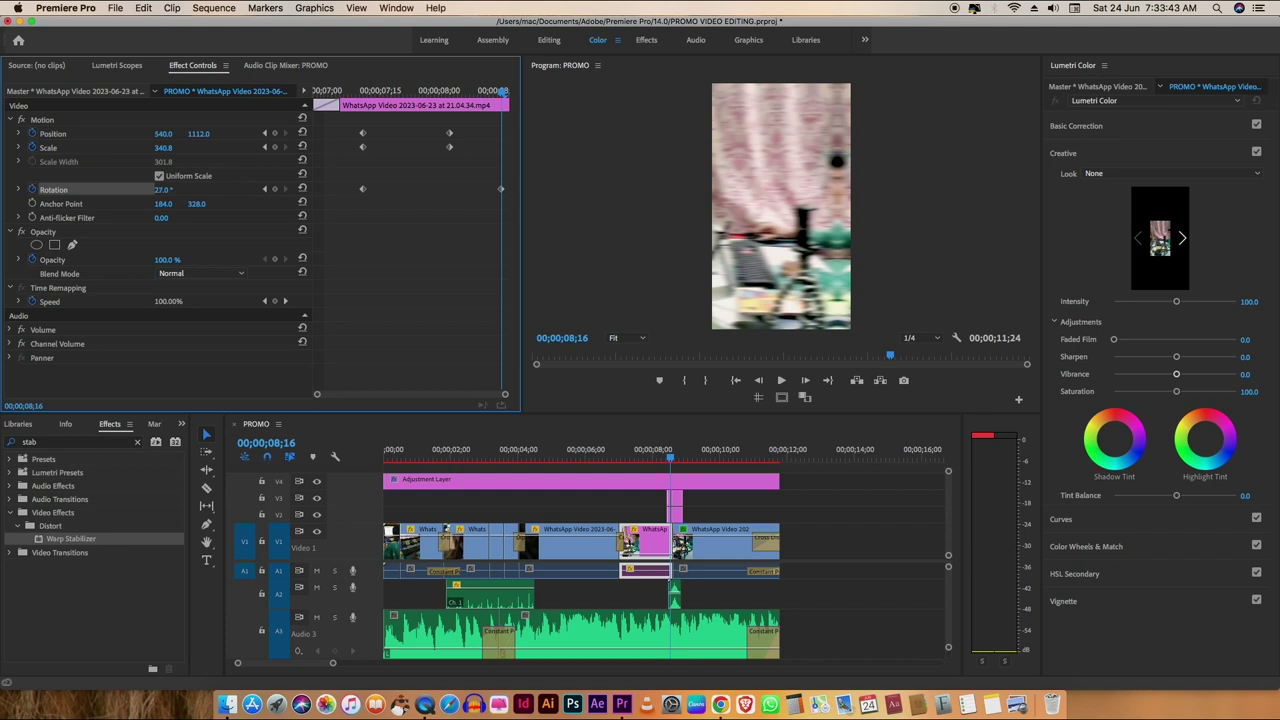
left_click_drag(163, 190, 165, 196)
left_click(165, 191)
type("30")
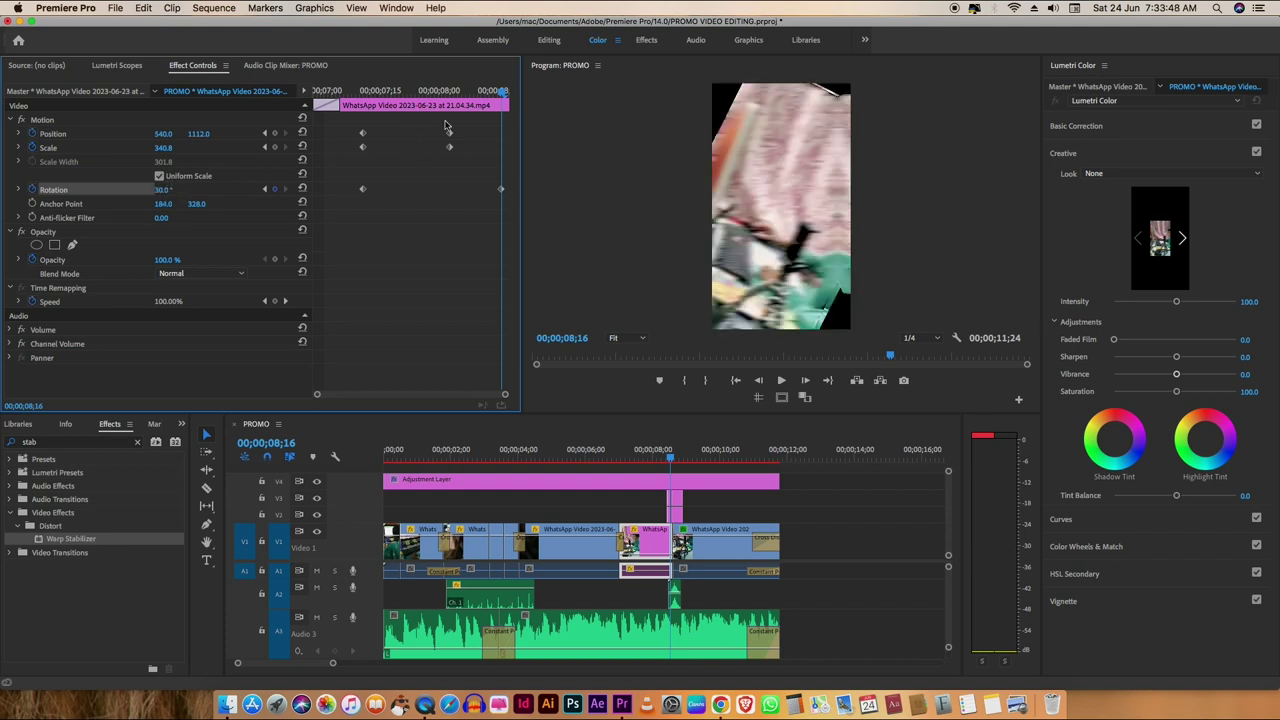
left_click_drag(503, 91, 500, 132)
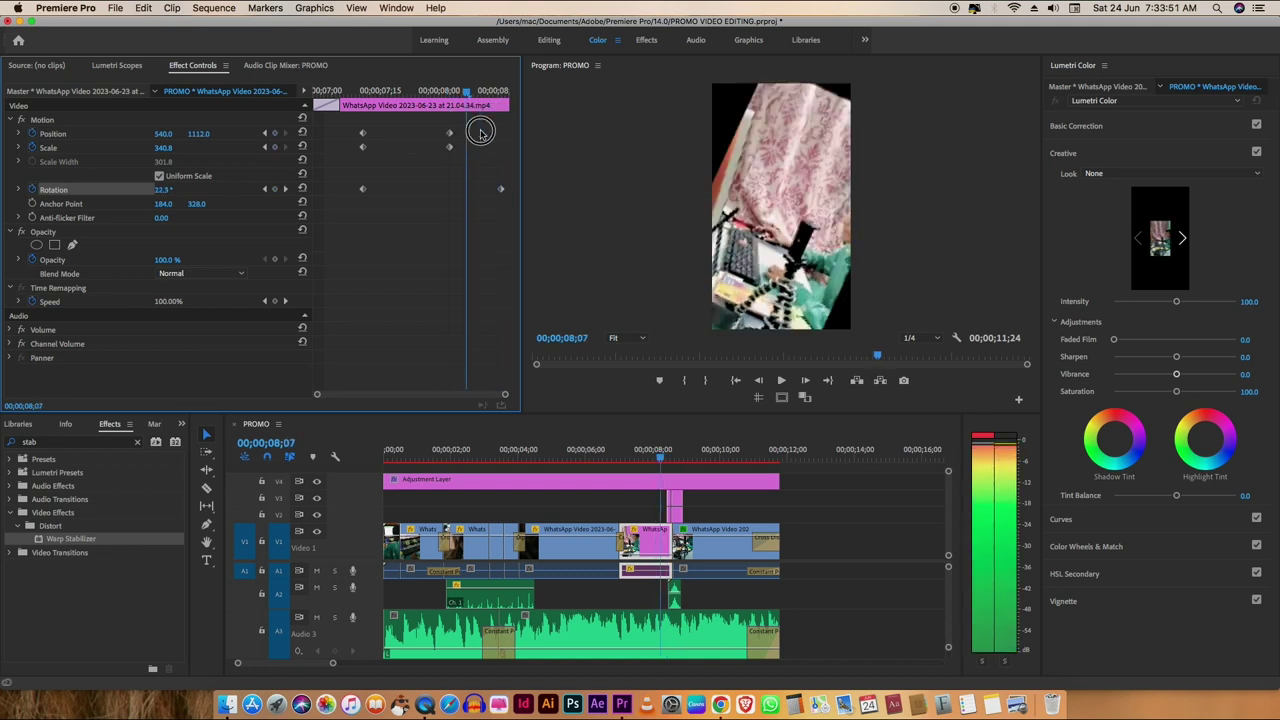
Step: Set the Scale keyframe at 8;16 to 500 and play back the zoom and rotation
left_click_drag(450, 147, 501, 147)
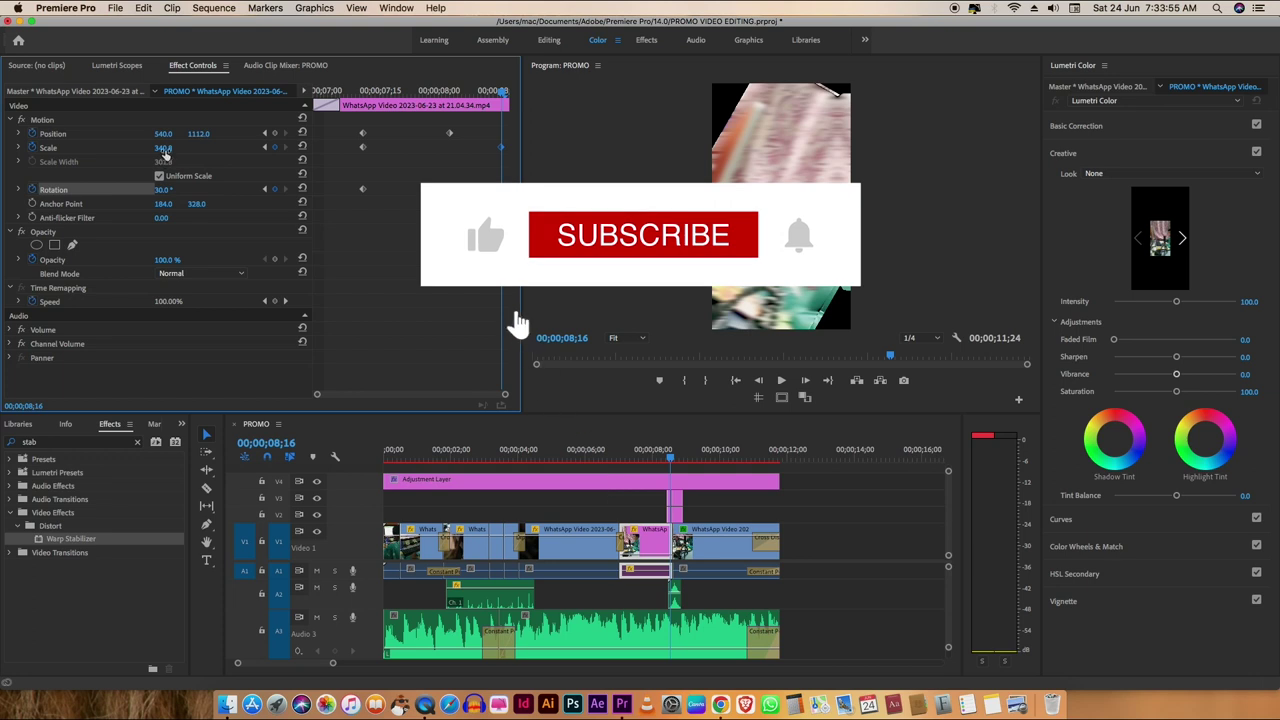
left_click(163, 148)
type("500")
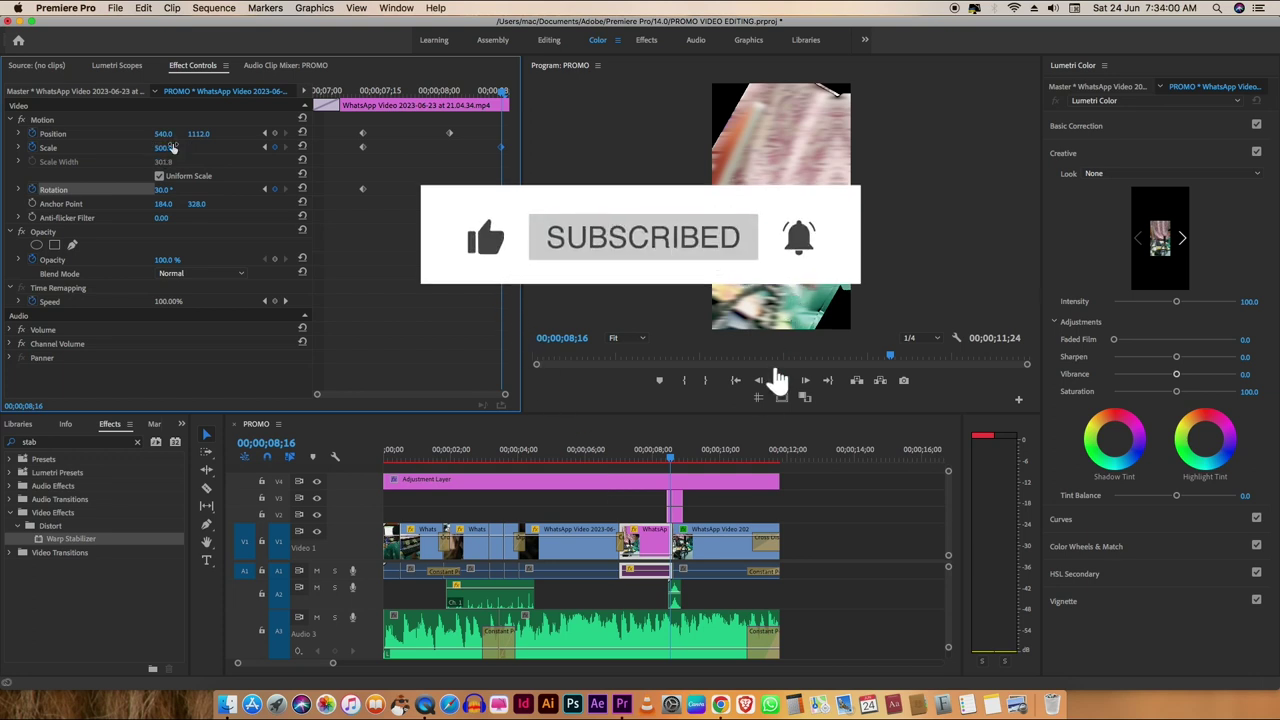
key("Return")
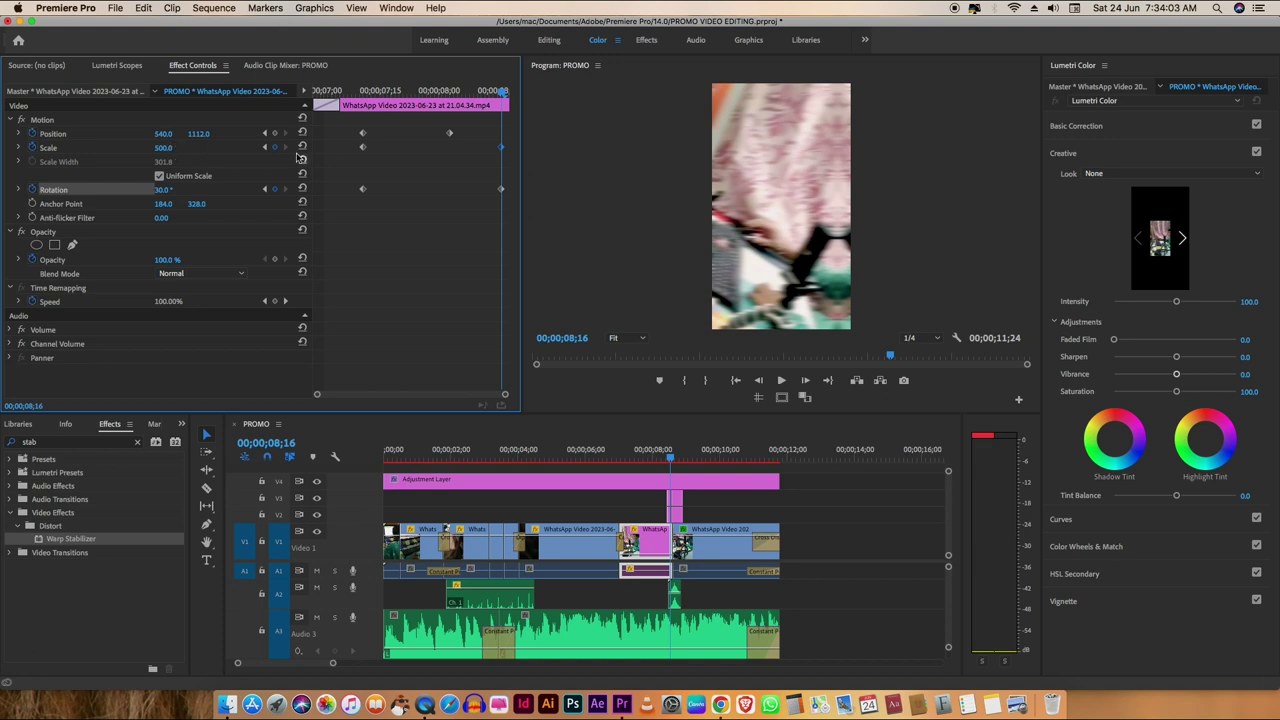
mouse_move(489, 92)
left_mouse_down()
mouse_move(503, 110)
mouse_move(341, 137)
left_mouse_up()
key("Up")
key("Up")
key("Up")
key("space")
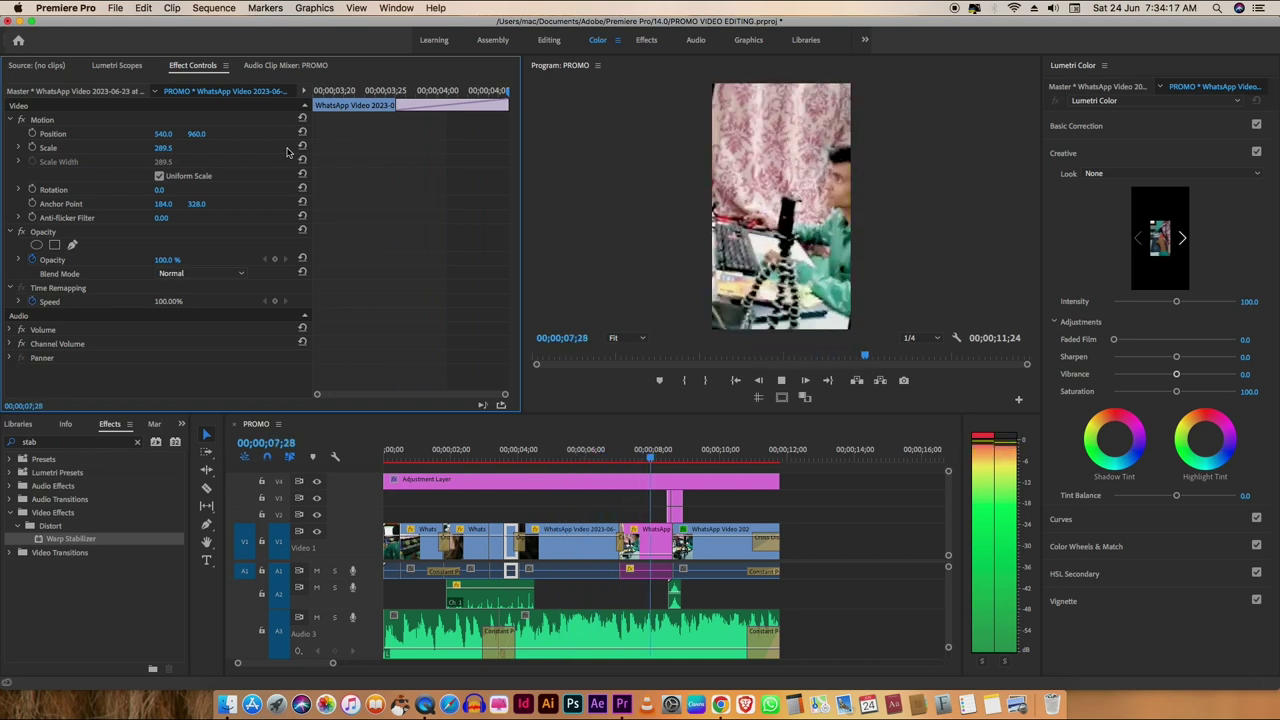
Step: Apply Ease In to the pink clip's end keyframes and Ease Out to its middle keyframes
key("space")
key("Down")
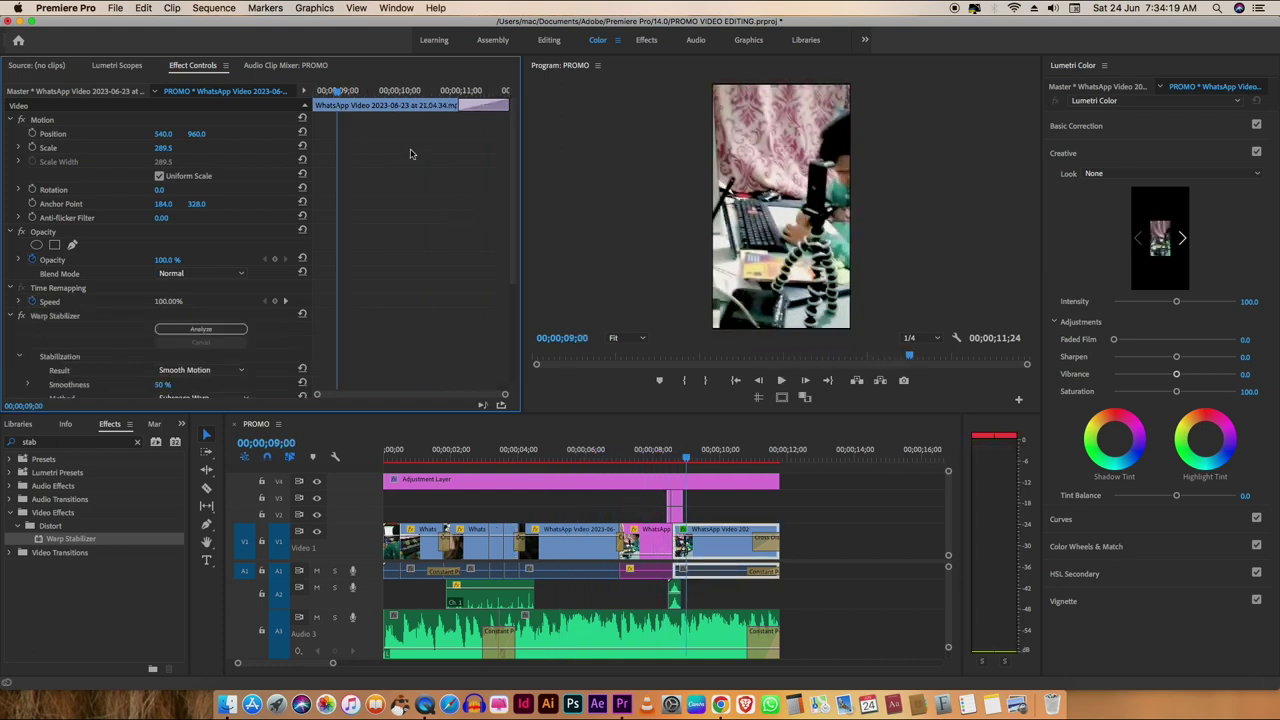
left_click_drag(679, 469, 655, 462)
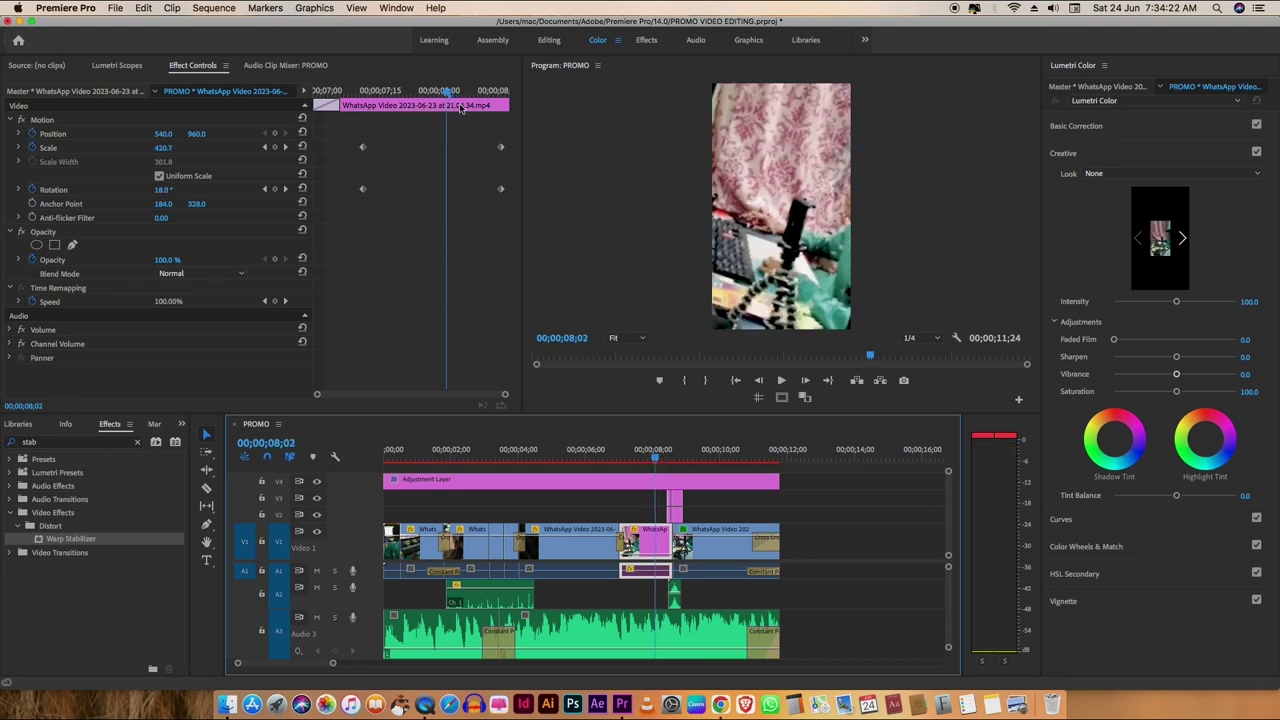
left_click(512, 205)
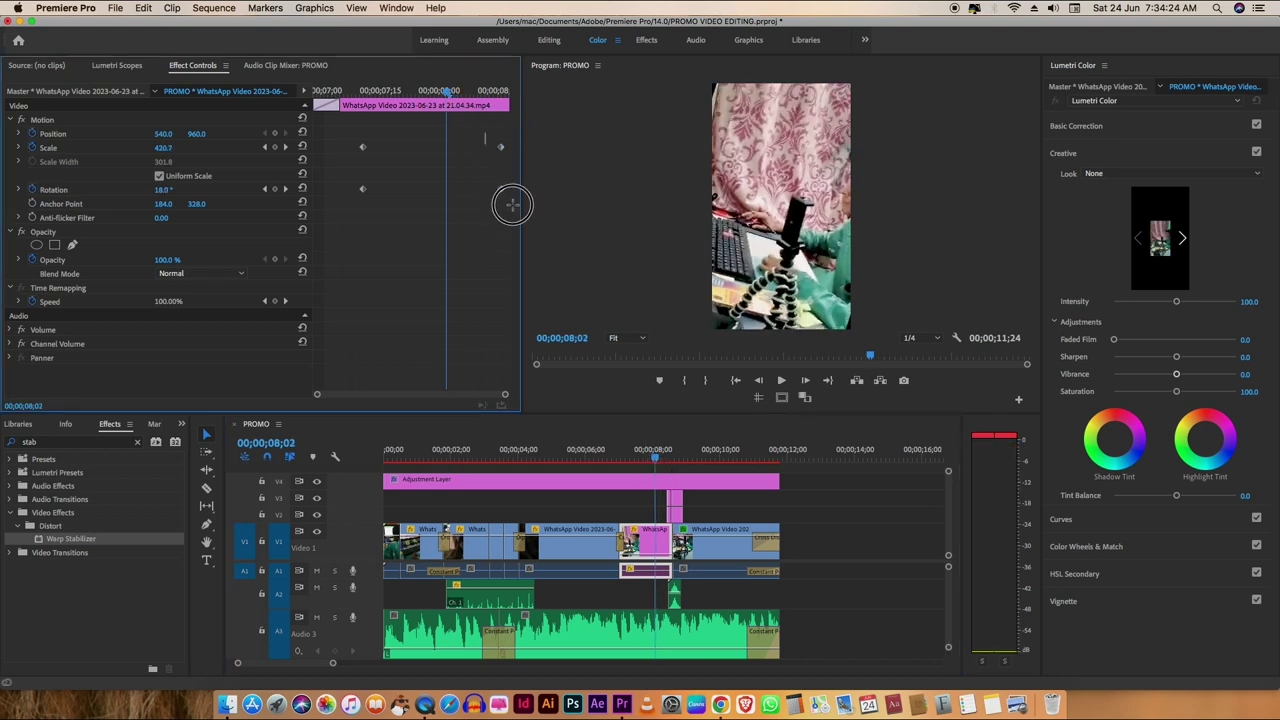
right_click(503, 193)
left_click(556, 381)
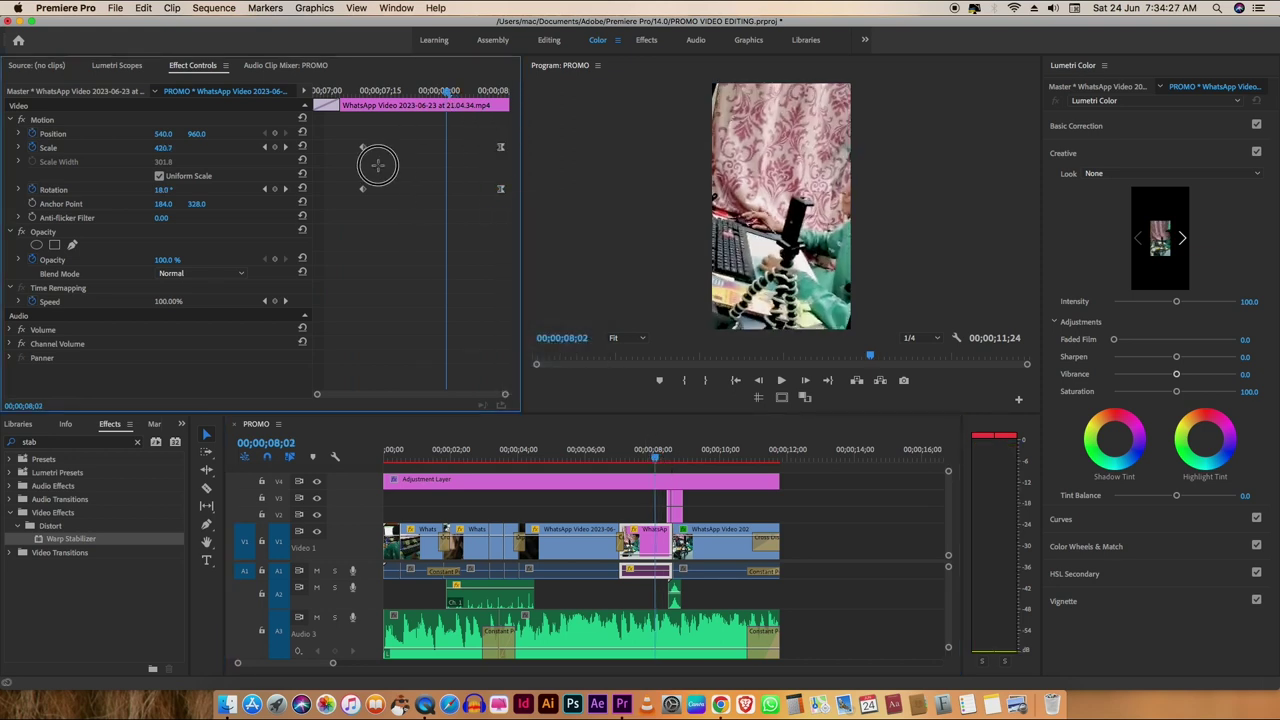
right_click(362, 190)
left_click(405, 390)
Step: Make the timeline panel taller, shorten track A2, and play PROMO from the start
key("Up")
key("Up")
key("Up")
key("Up")
key("Up")
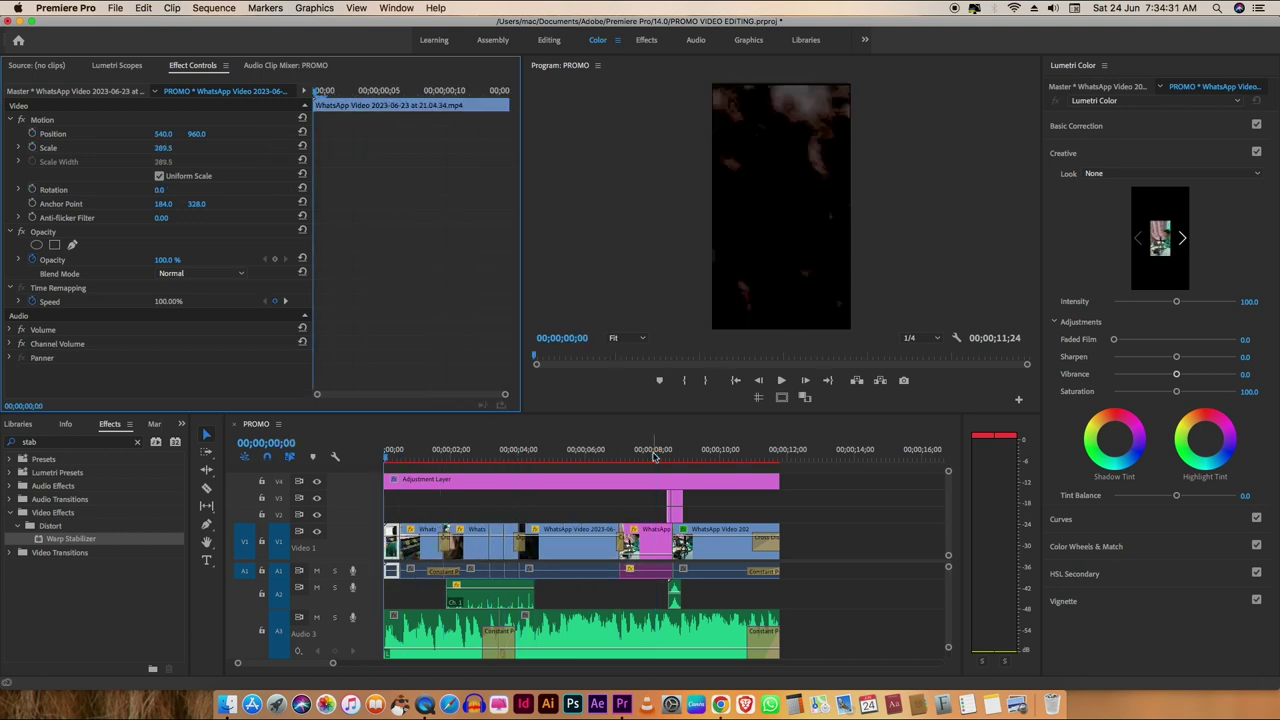
left_click_drag(716, 412, 722, 383)
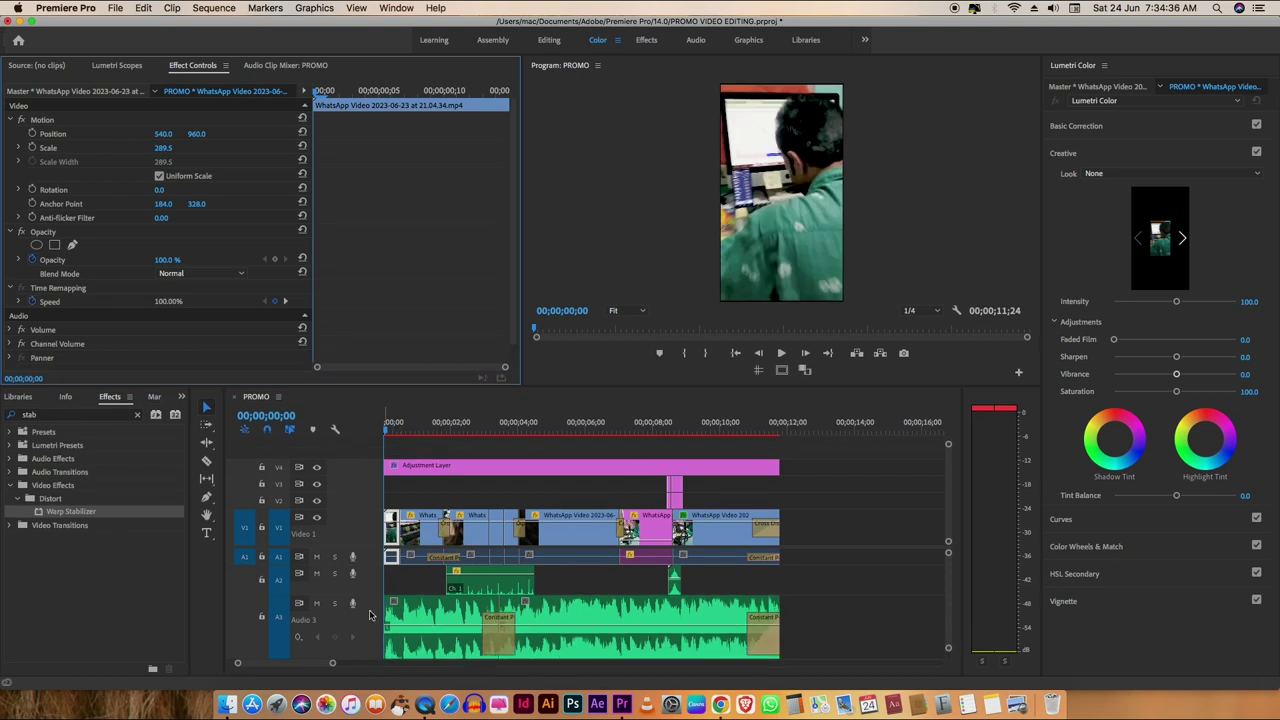
left_click_drag(380, 590, 386, 582)
key("space")
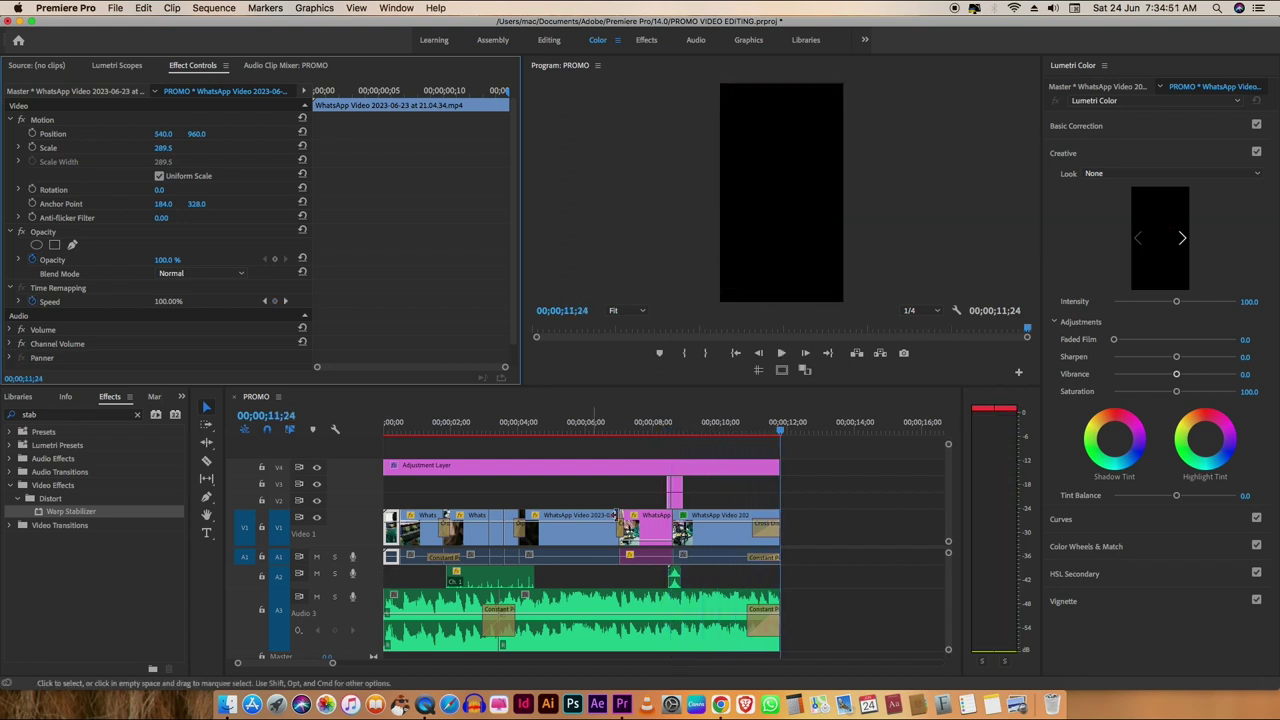
Step: Lift the Adjustment Layer's Lumetri Blacks from -15.2 to -7.6 and re-render the previews
left_click(696, 464)
left_click(1092, 102)
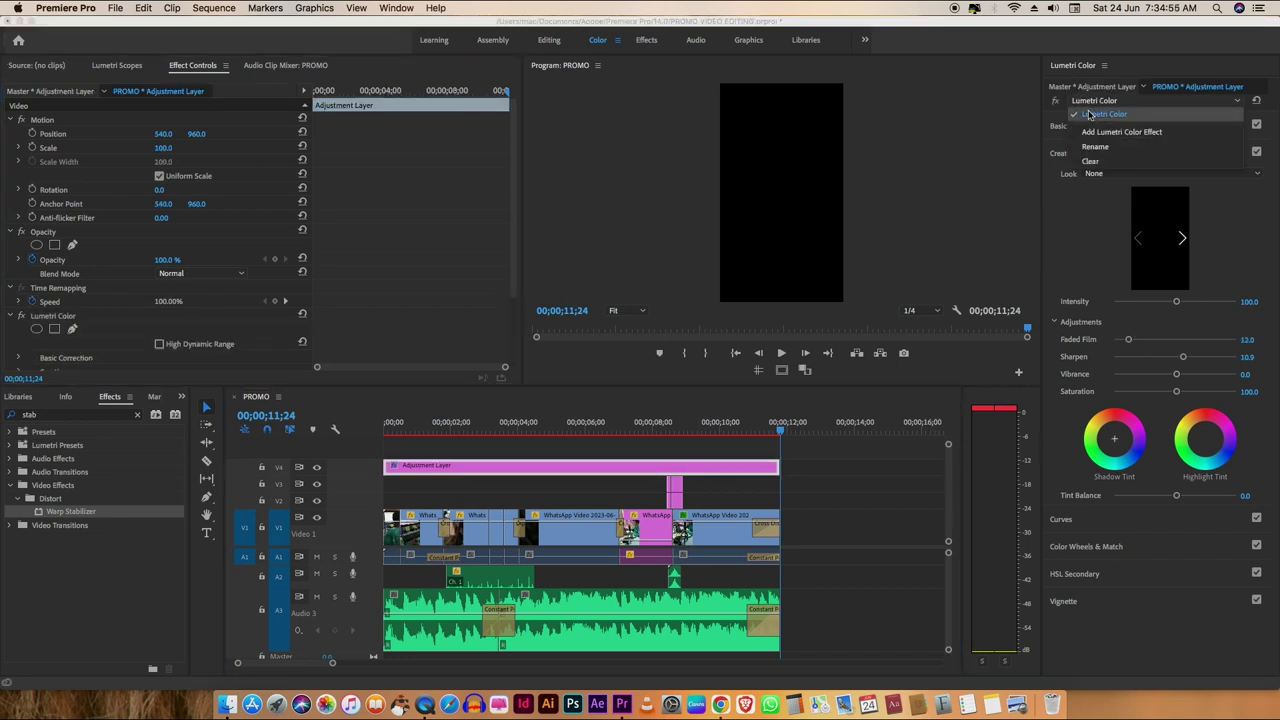
left_click(1090, 115)
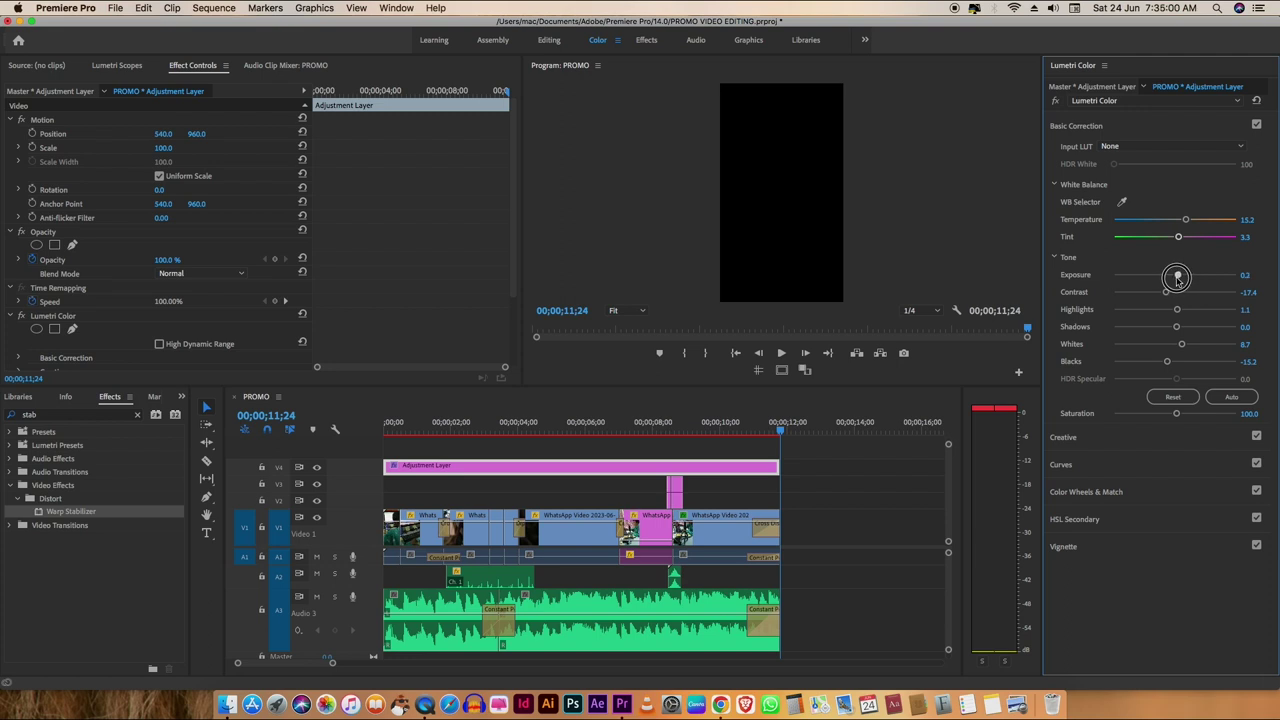
left_click_drag(781, 428, 623, 428)
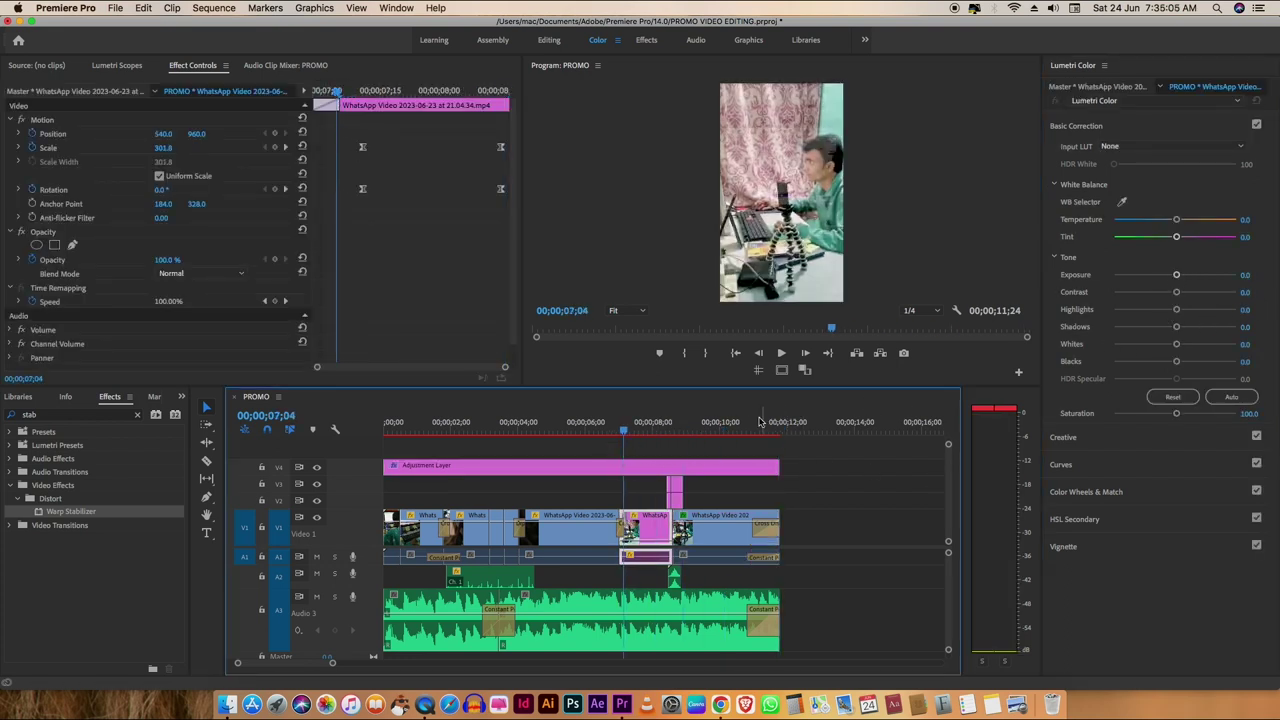
left_click(651, 466)
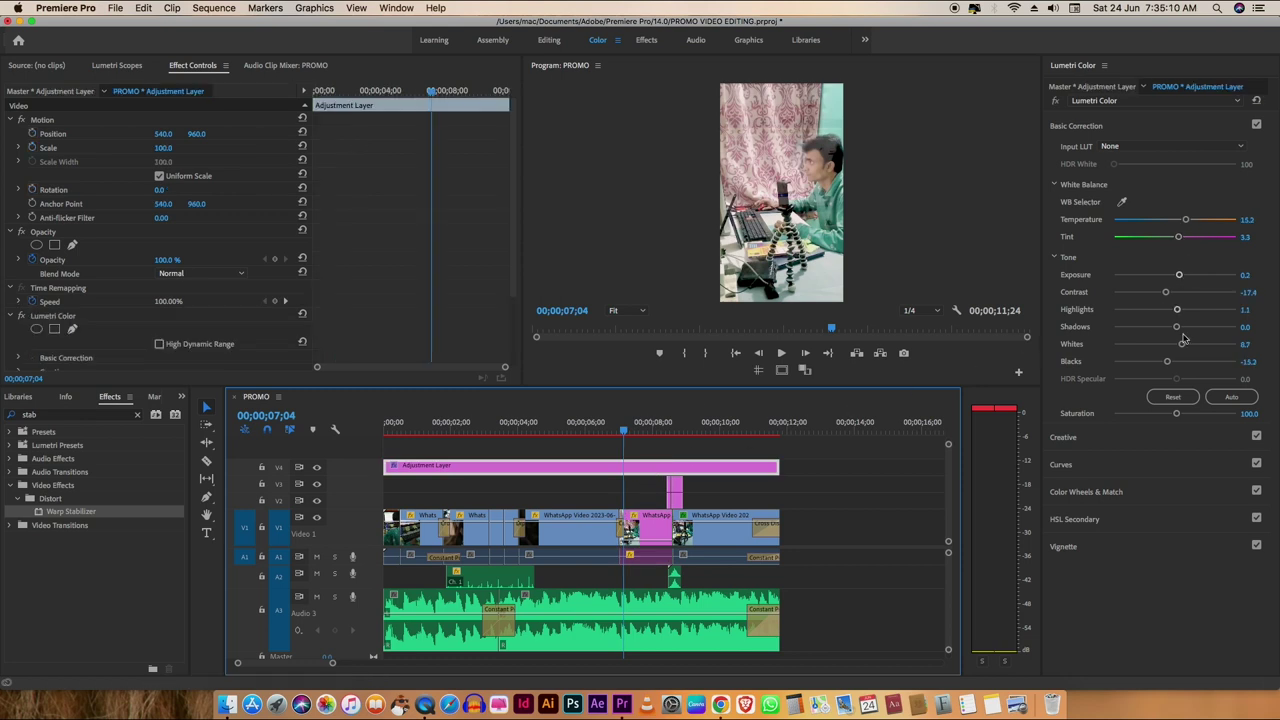
left_click_drag(1169, 361, 1170, 364)
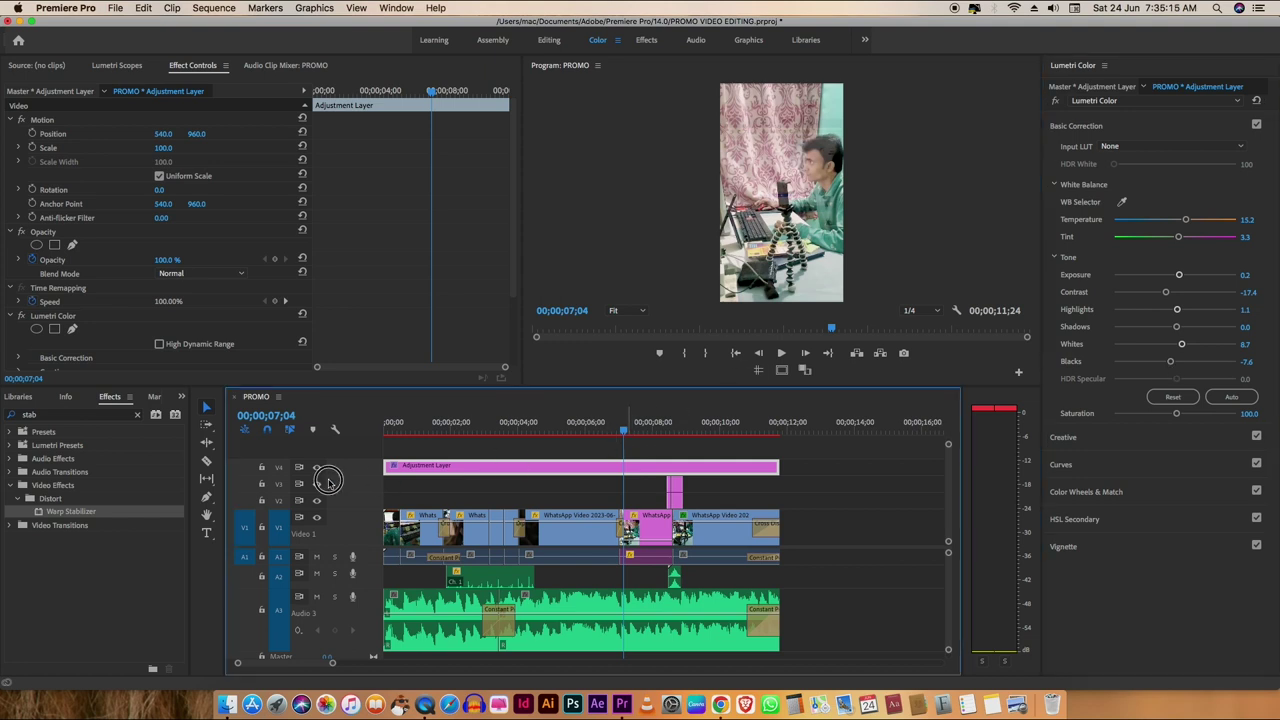
key("Return")
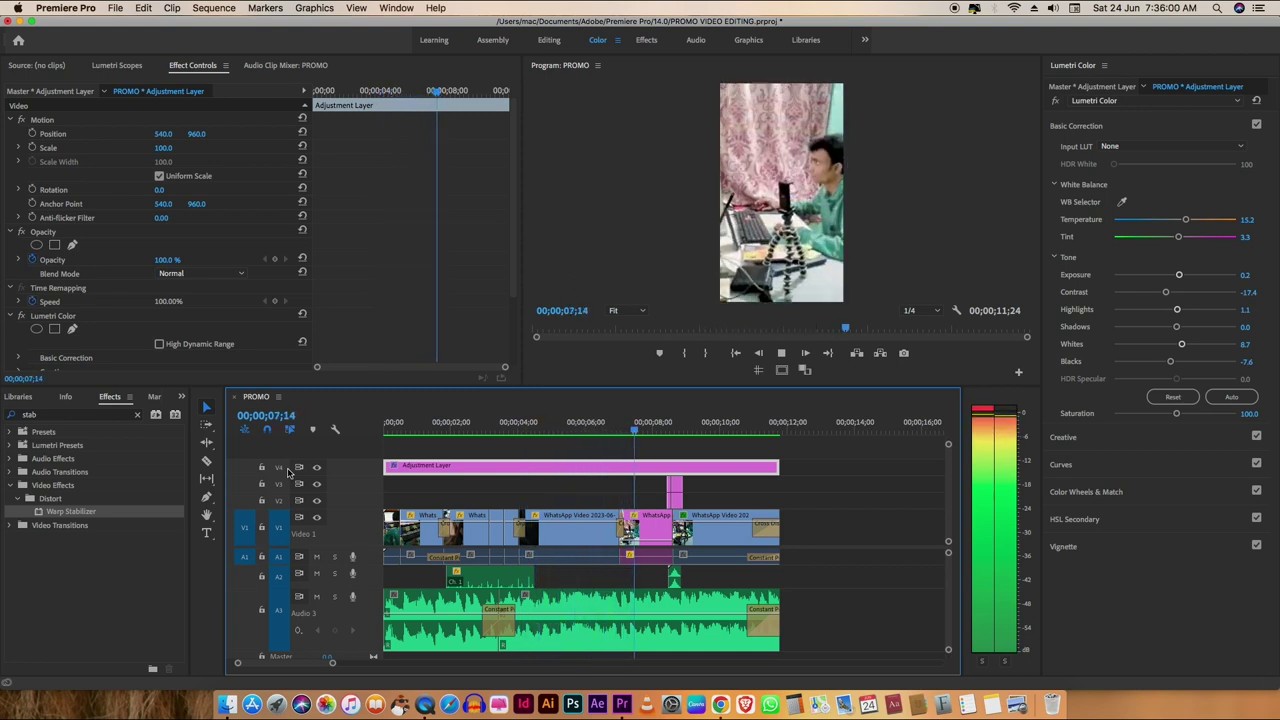
Step: Replay the Lumetri-graded PROMO sequence from 0 and stop it around 00;00;08;06
left_click_drag(700, 425, 348, 478)
key("space")
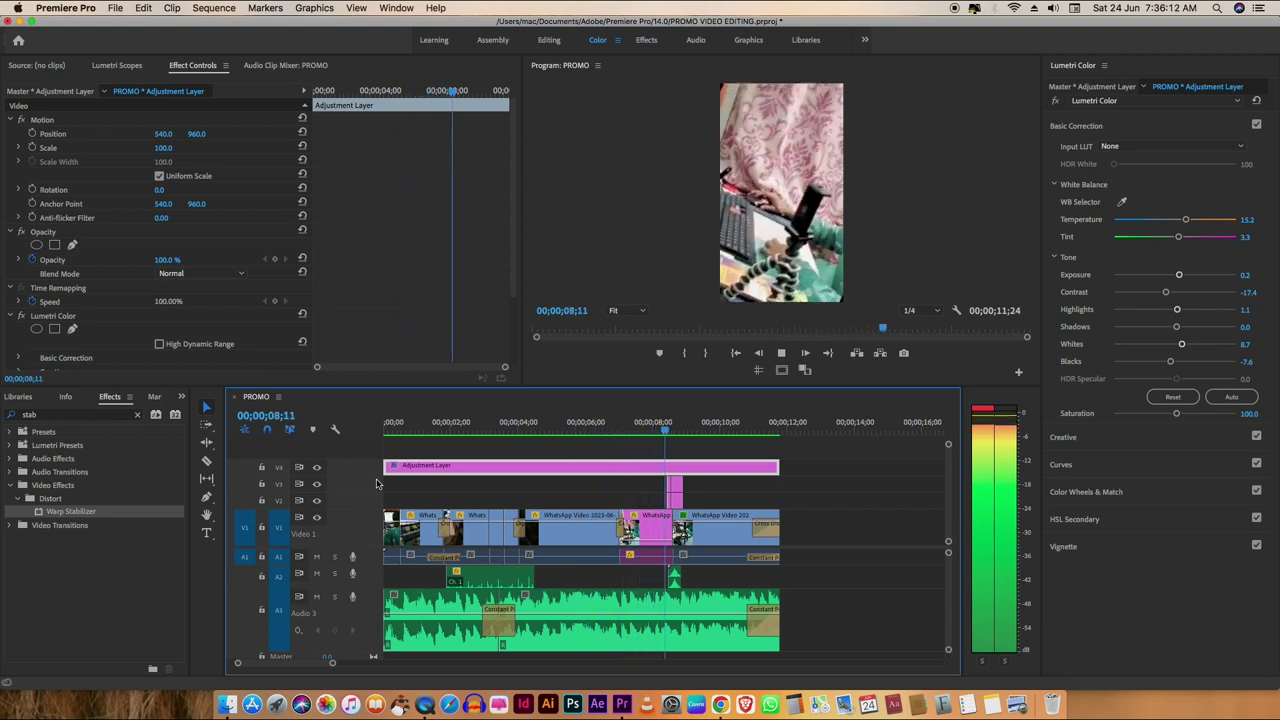
key("space")
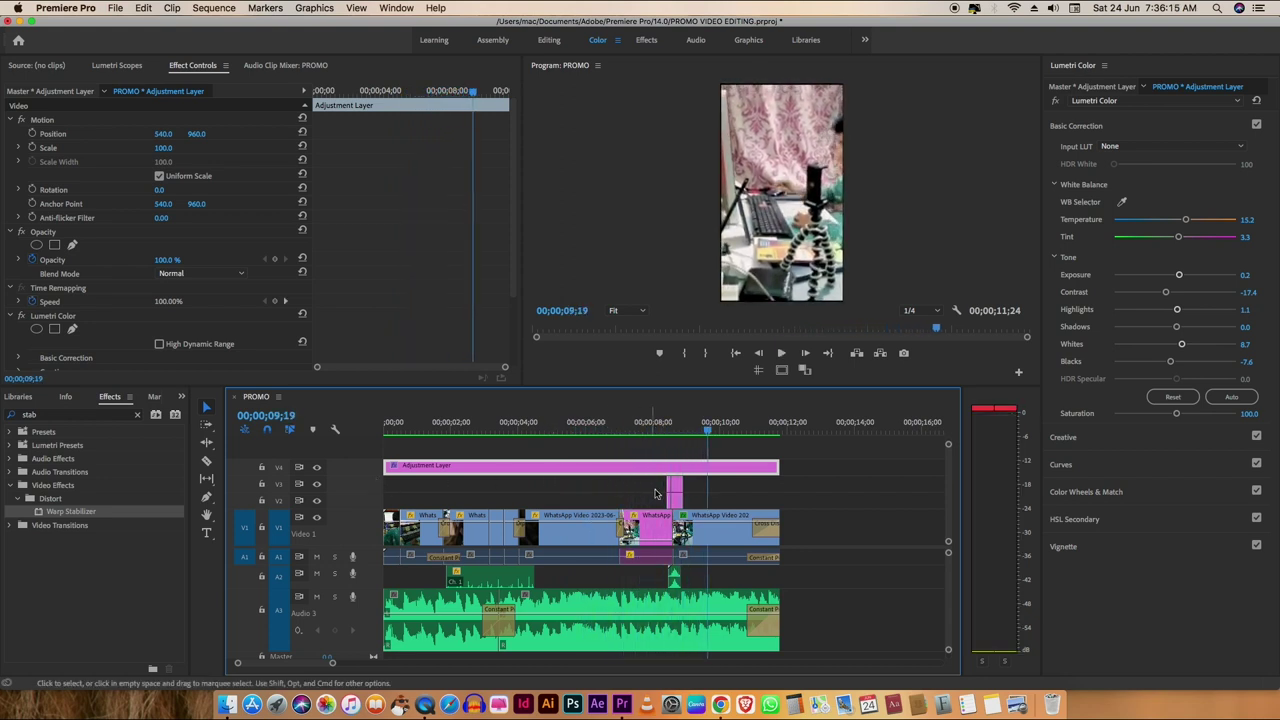
left_click_drag(707, 428, 658, 428)
Step: Set the WhatsApp clip's last keyframe Rotation to 60° and review it playing backwards
left_click(645, 528)
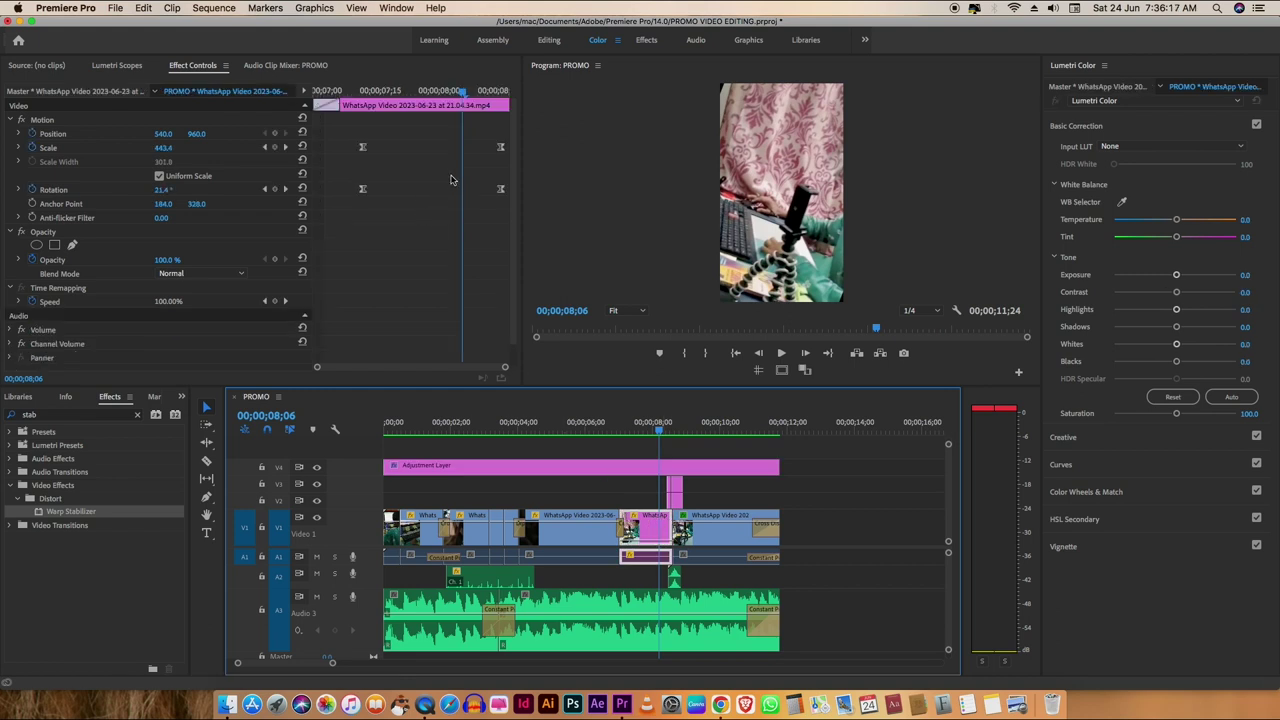
left_click_drag(462, 91, 502, 91)
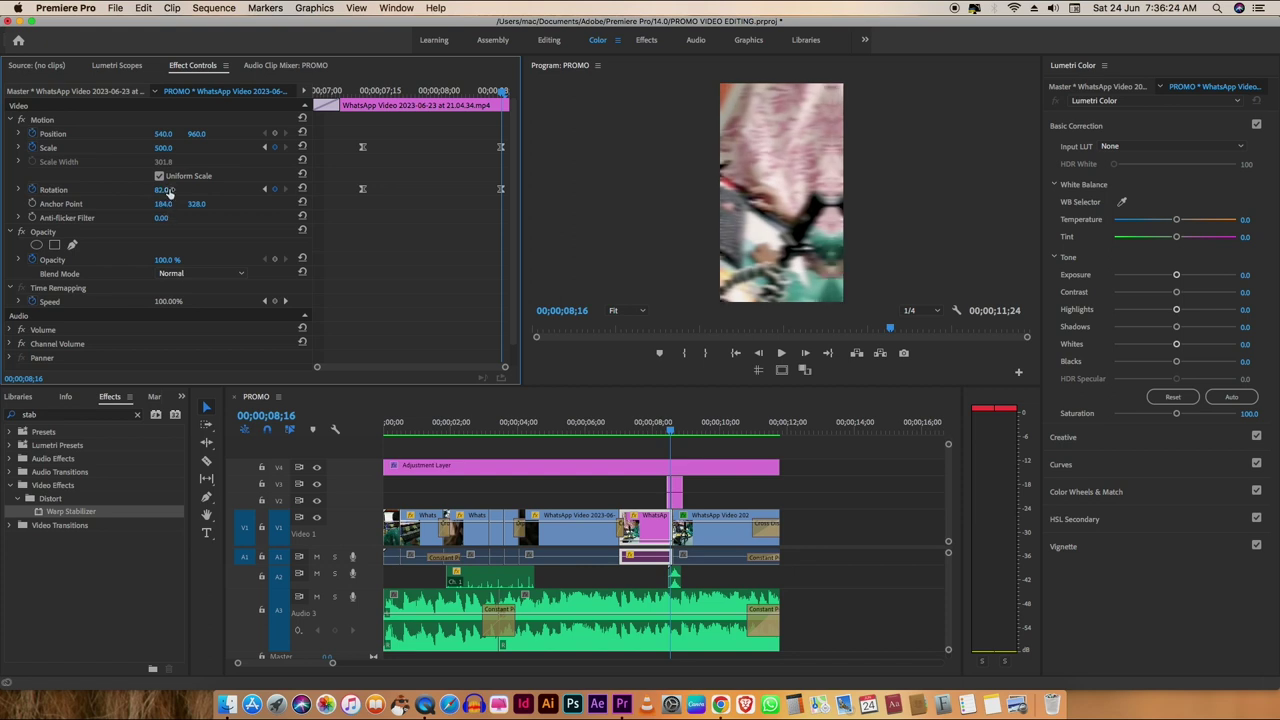
key("BackSpace")
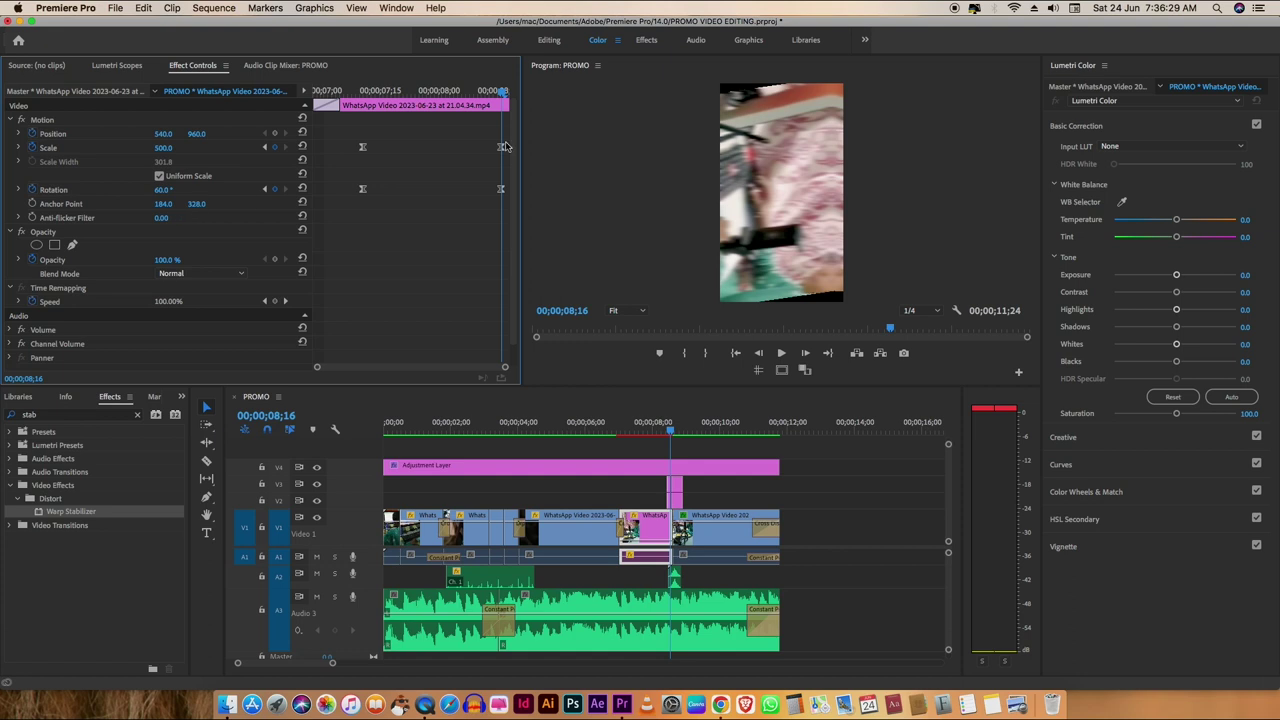
key("j")
key("k")
Step: Mark In at 00;00;06;12 and Out at 00;00;09;00, then render that range
left_click(600, 428)
key("i")
left_click(686, 428)
key("o")
right_click(686, 428)
left_click(650, 428)
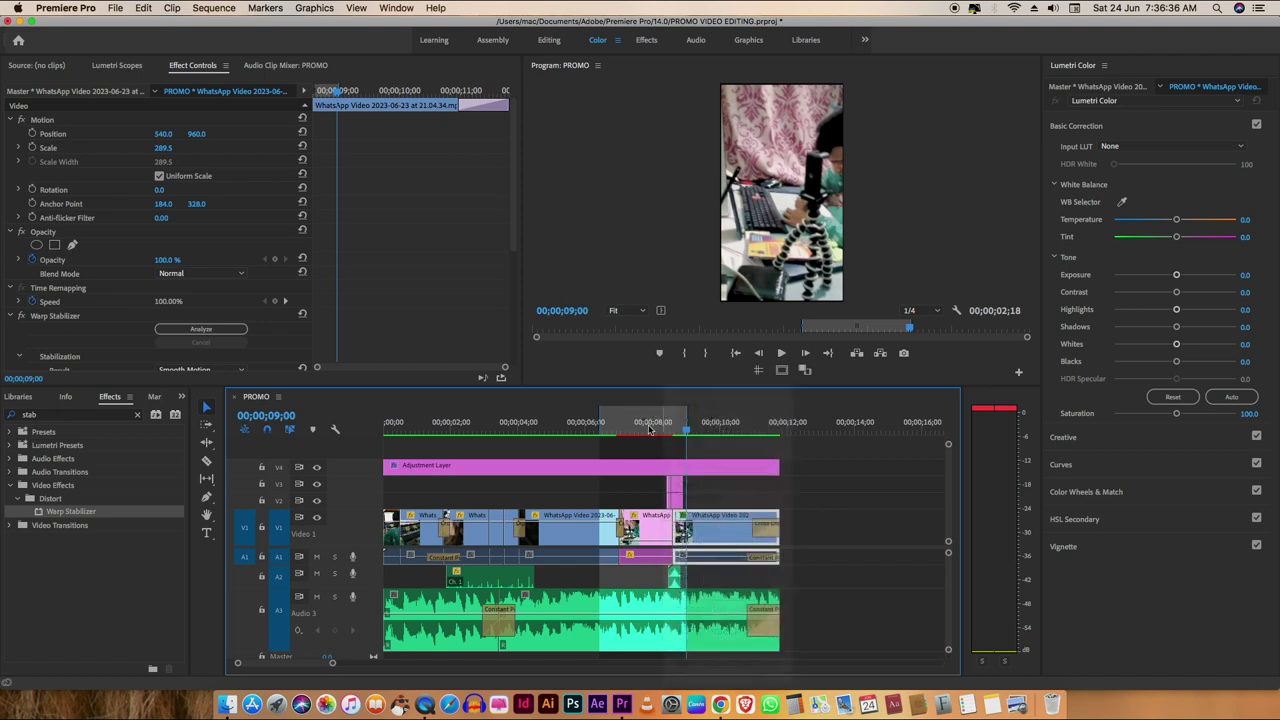
key("Return")
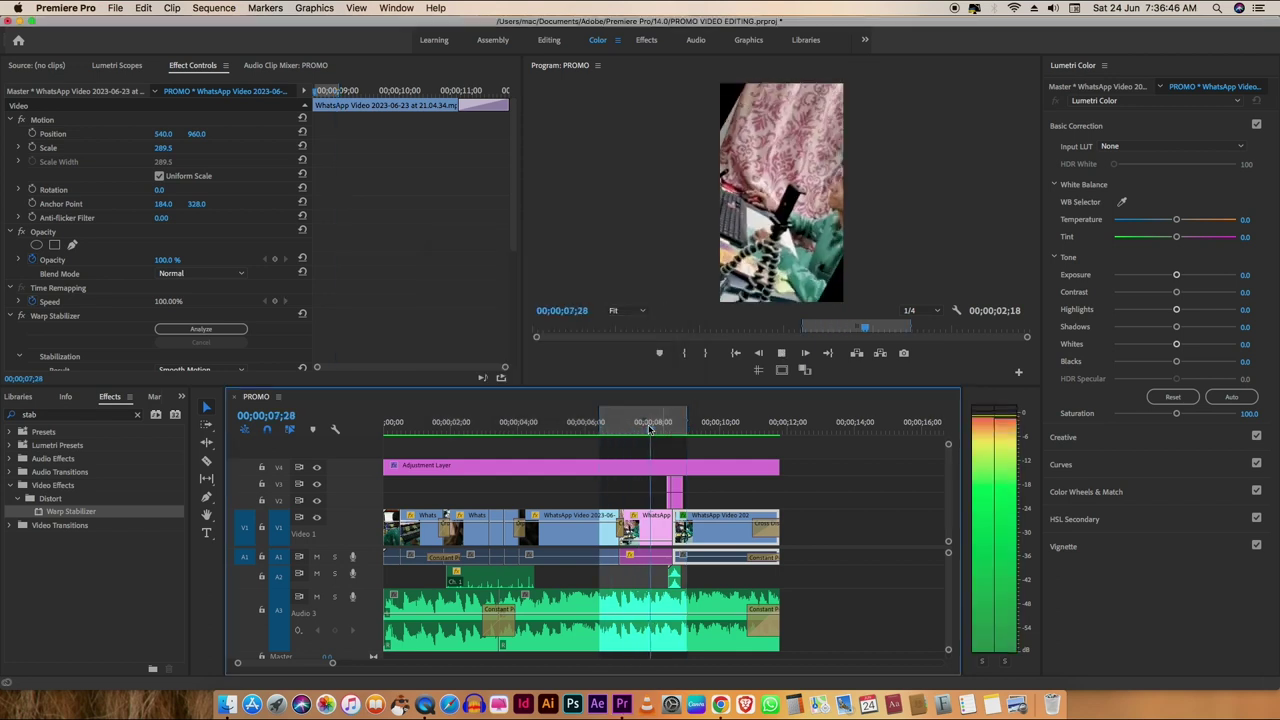
Step: Clear the In/Out range and play the whole sequence from the start
right_click(650, 428)
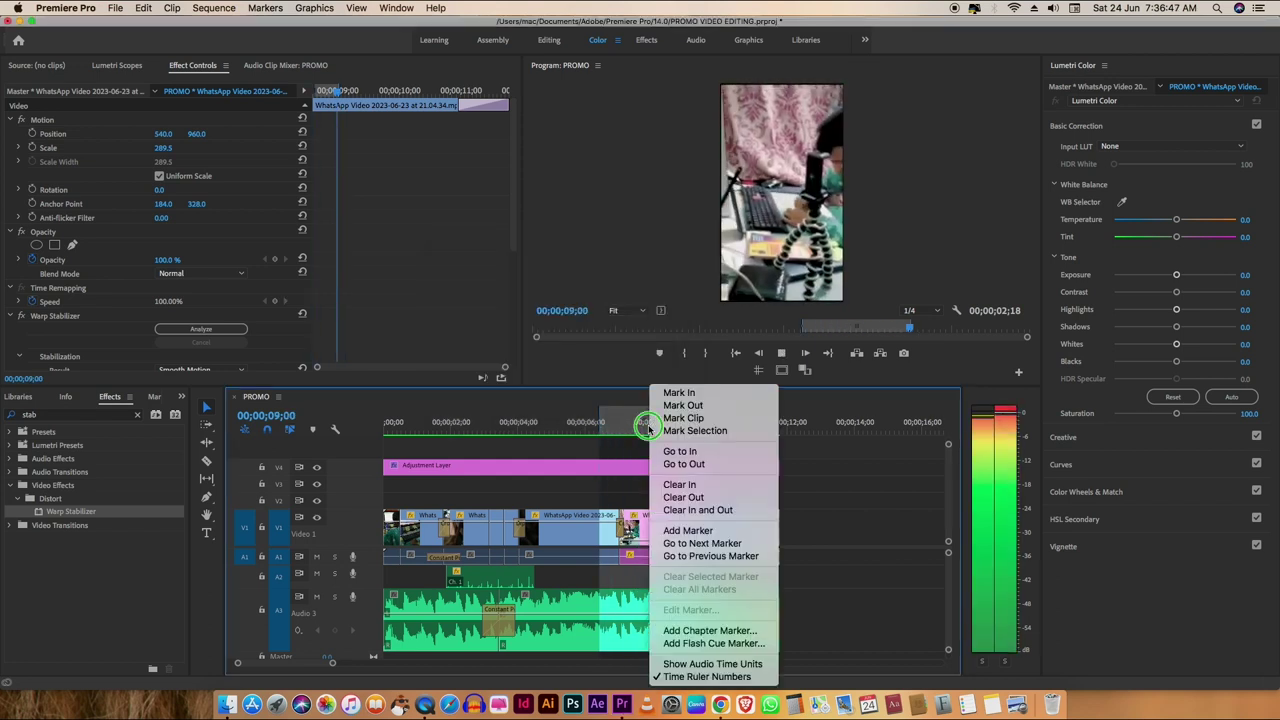
left_click(674, 511)
key("Home")
key("space")
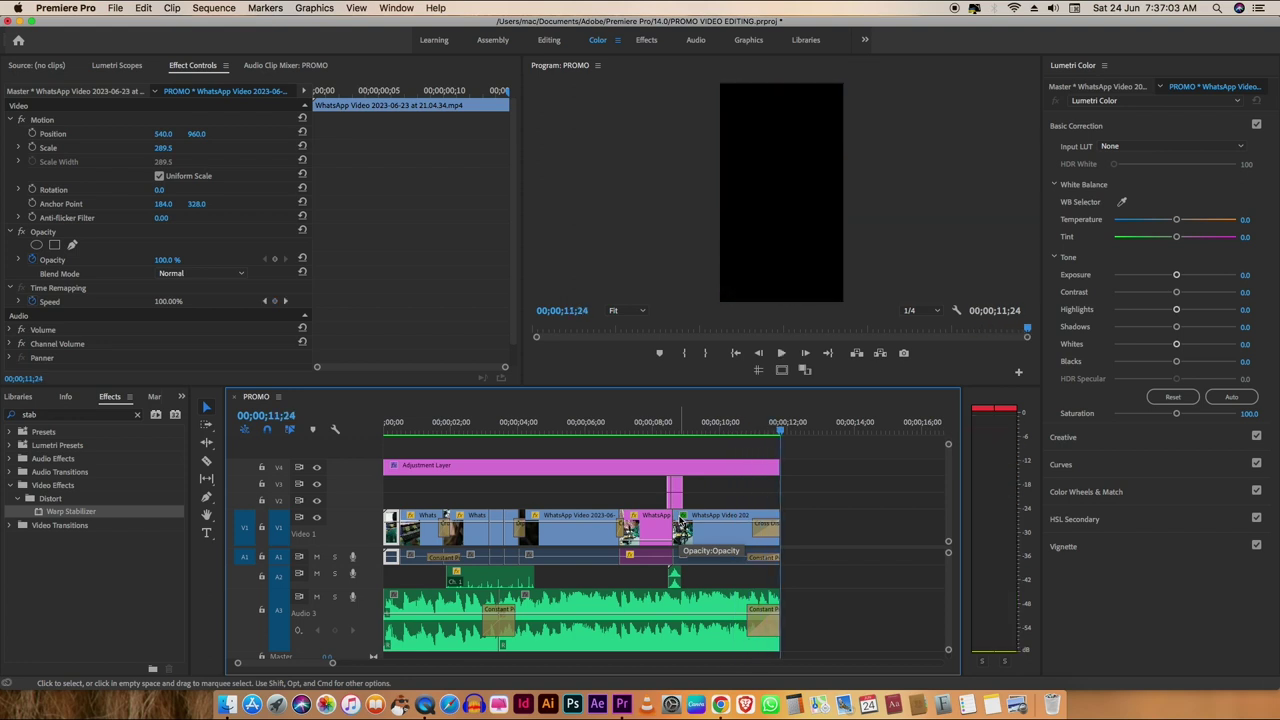
Step: Select the first WhatsApp clip at the sequence start
left_click(680, 521)
key("Up")
key("Up")
key("Up")
key("Up")
key("Up")
key("Home")
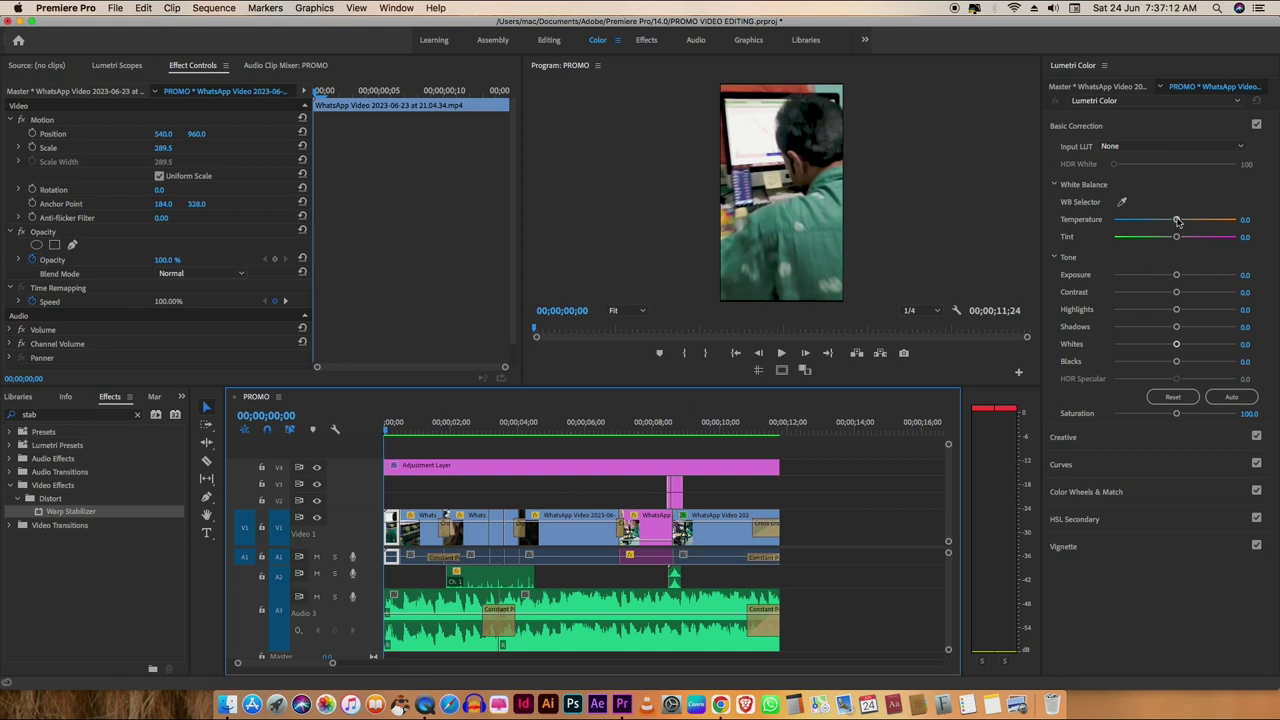
Step: White-balance the first clip to Temperature 1.1 and Tint -21.7 using Lumetri sliders and eyedropper
left_click_drag(1176, 240, 1162, 241)
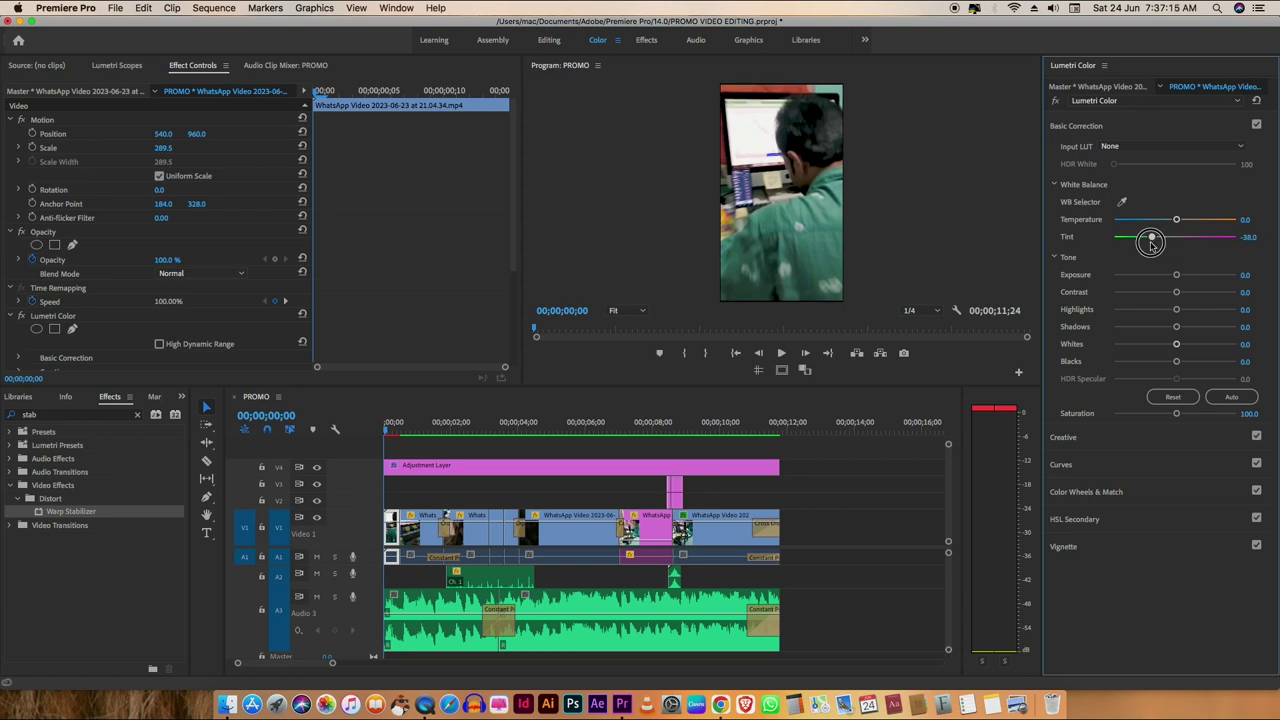
left_click(381, 436)
key("space")
key("space")
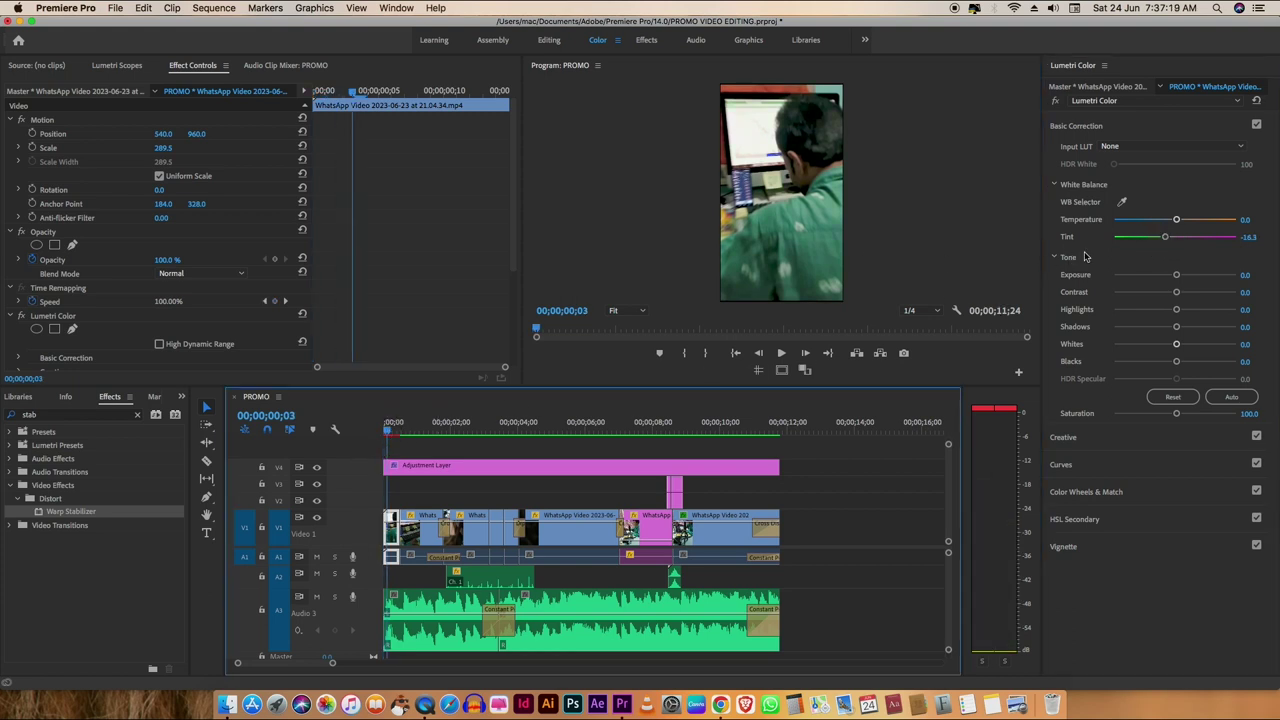
left_click_drag(1165, 237, 1173, 238)
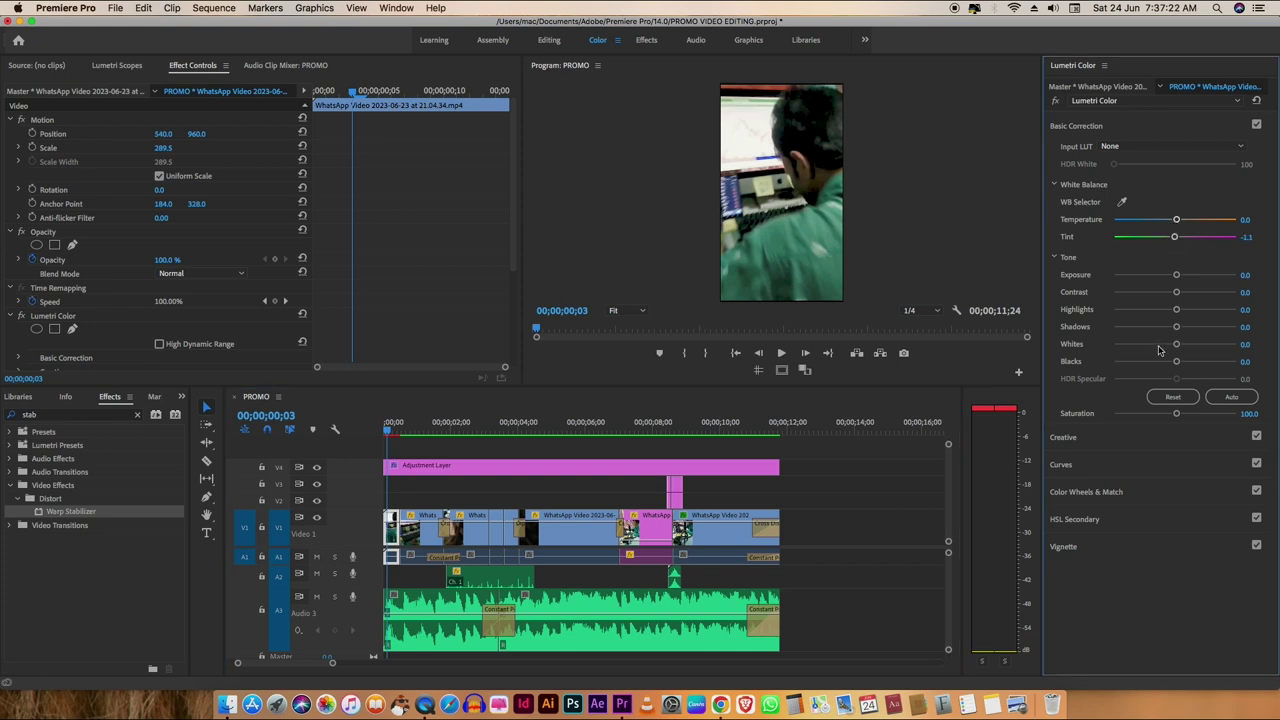
left_click(846, 250)
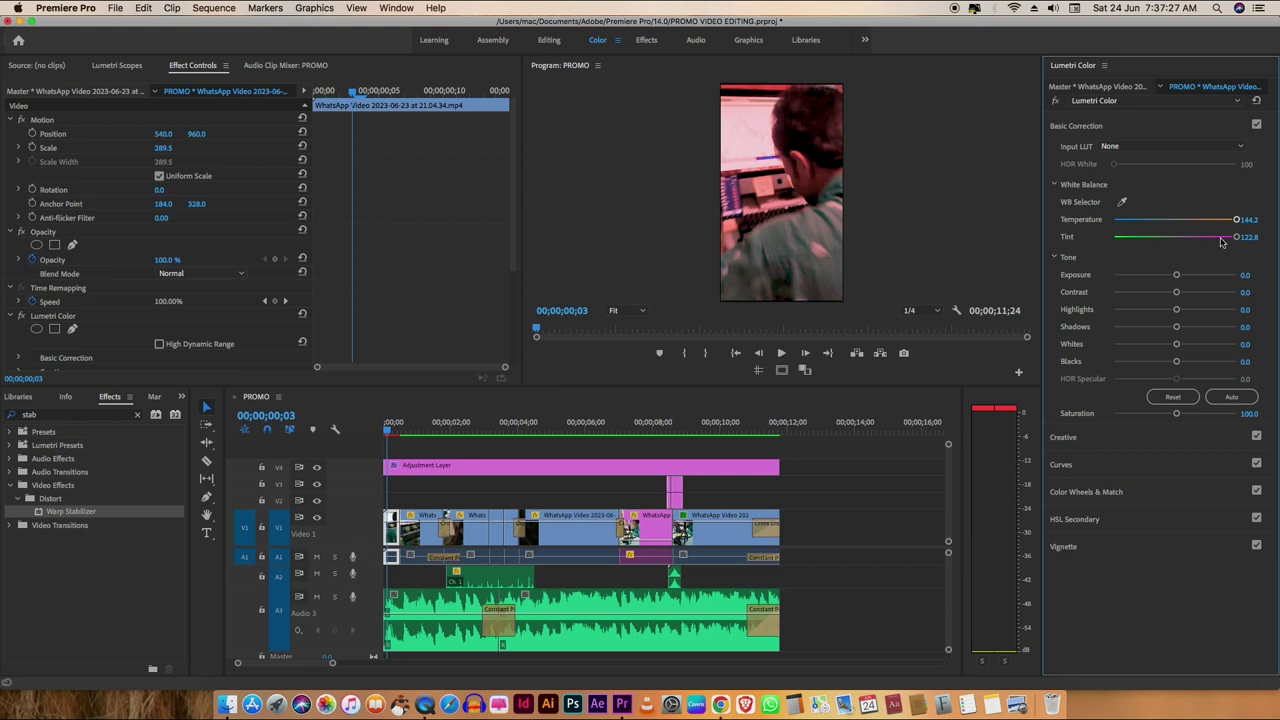
left_click_drag(1236, 220, 1231, 220)
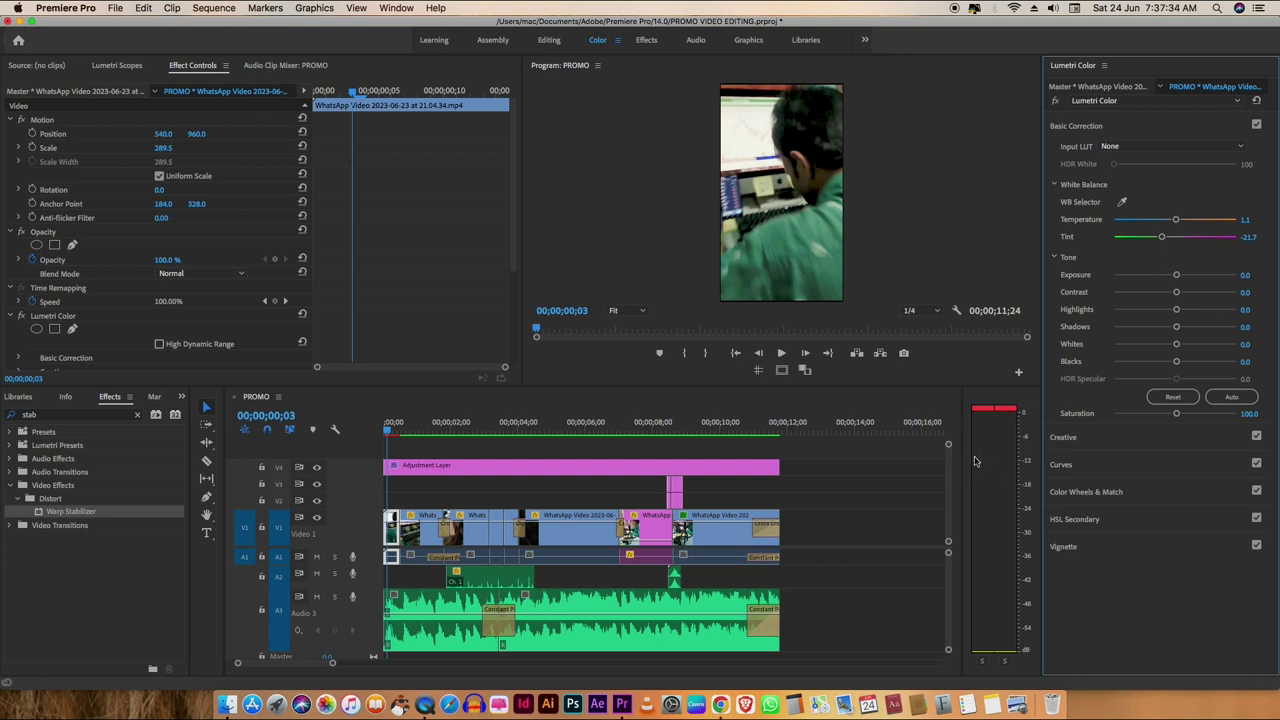
Step: Mark a preview range from the sequence start, render it, and extend it to the end
left_click(393, 440)
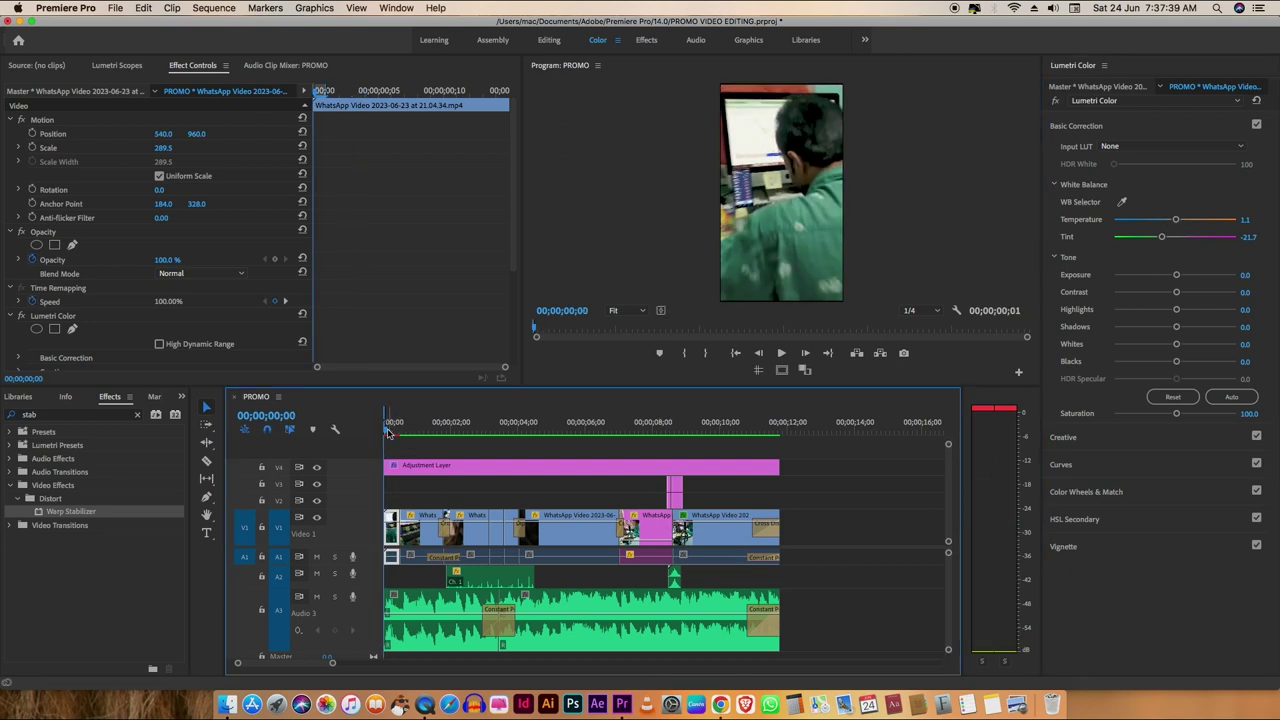
left_click_drag(388, 422, 408, 420)
key("Return")
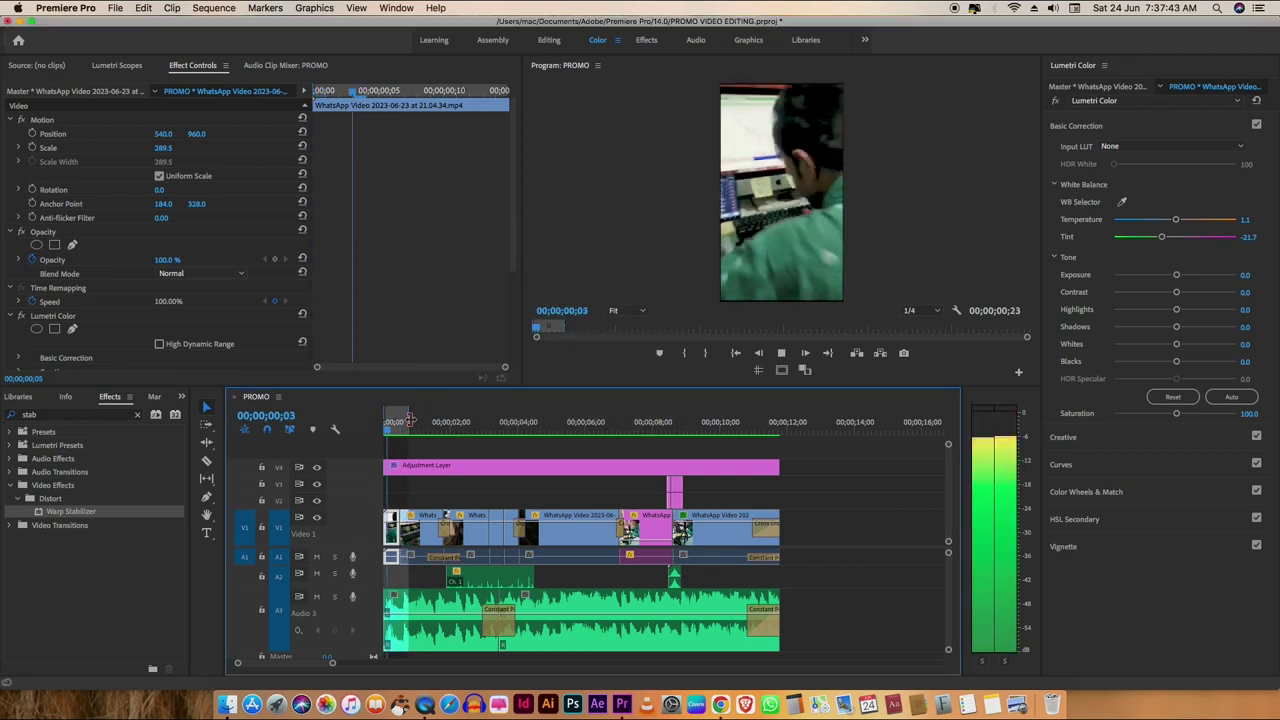
left_click_drag(409, 422, 780, 422)
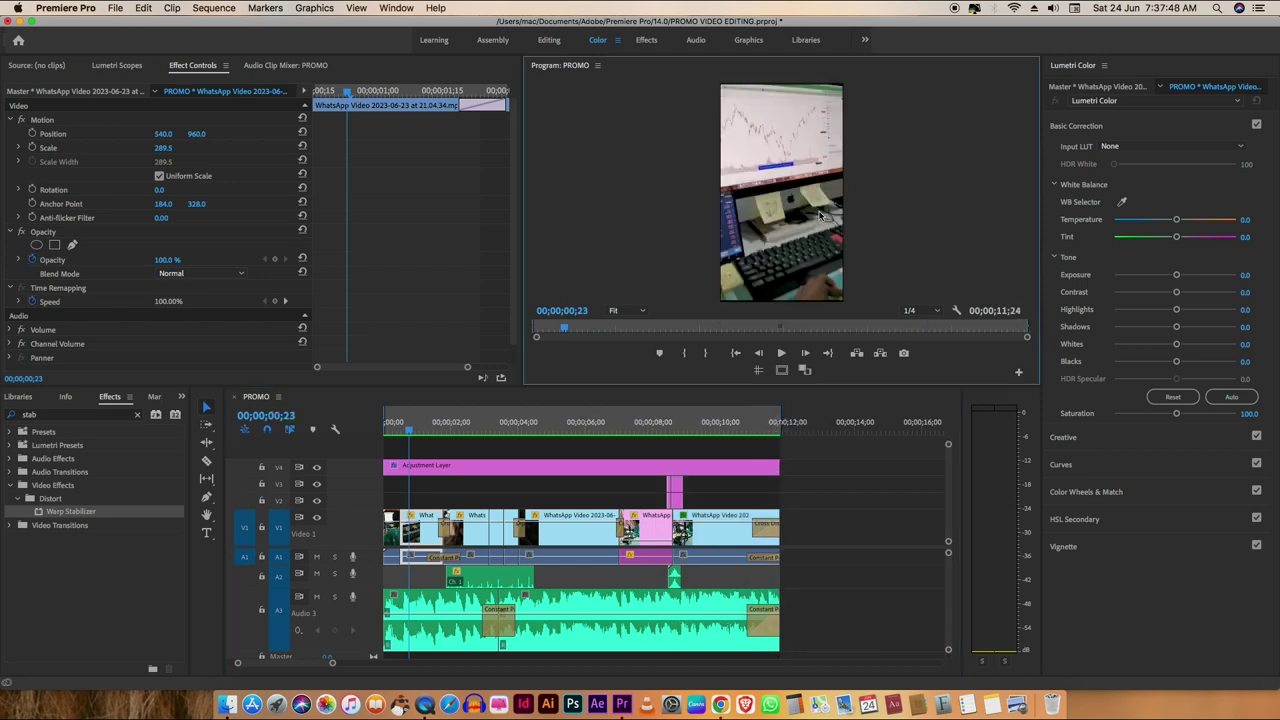
key("grave")
key("space")
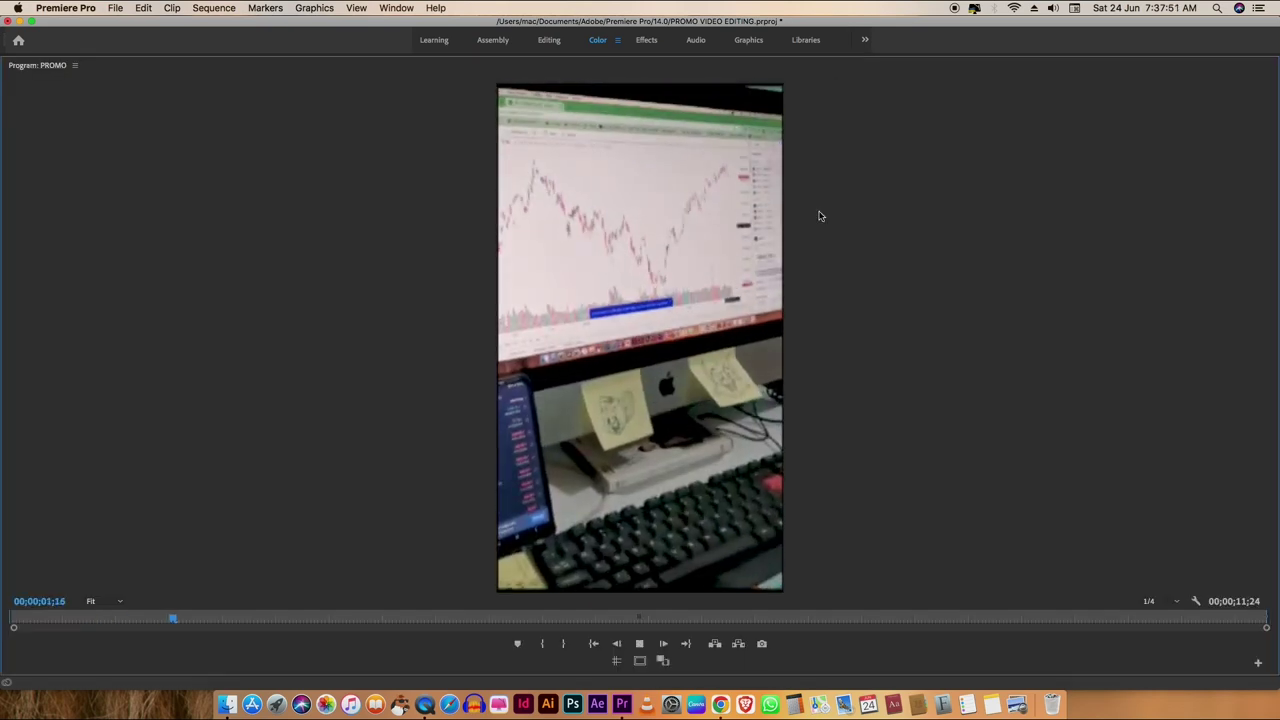
key("Home")
key("space")
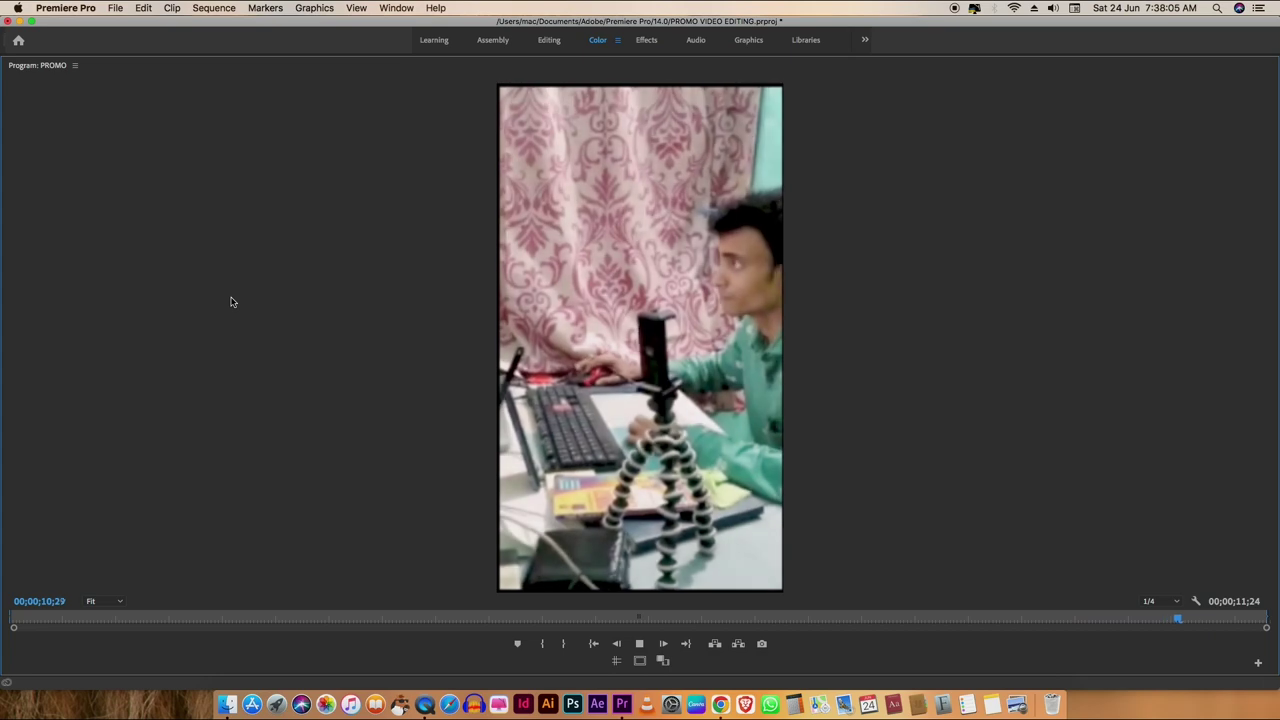
key("grave")
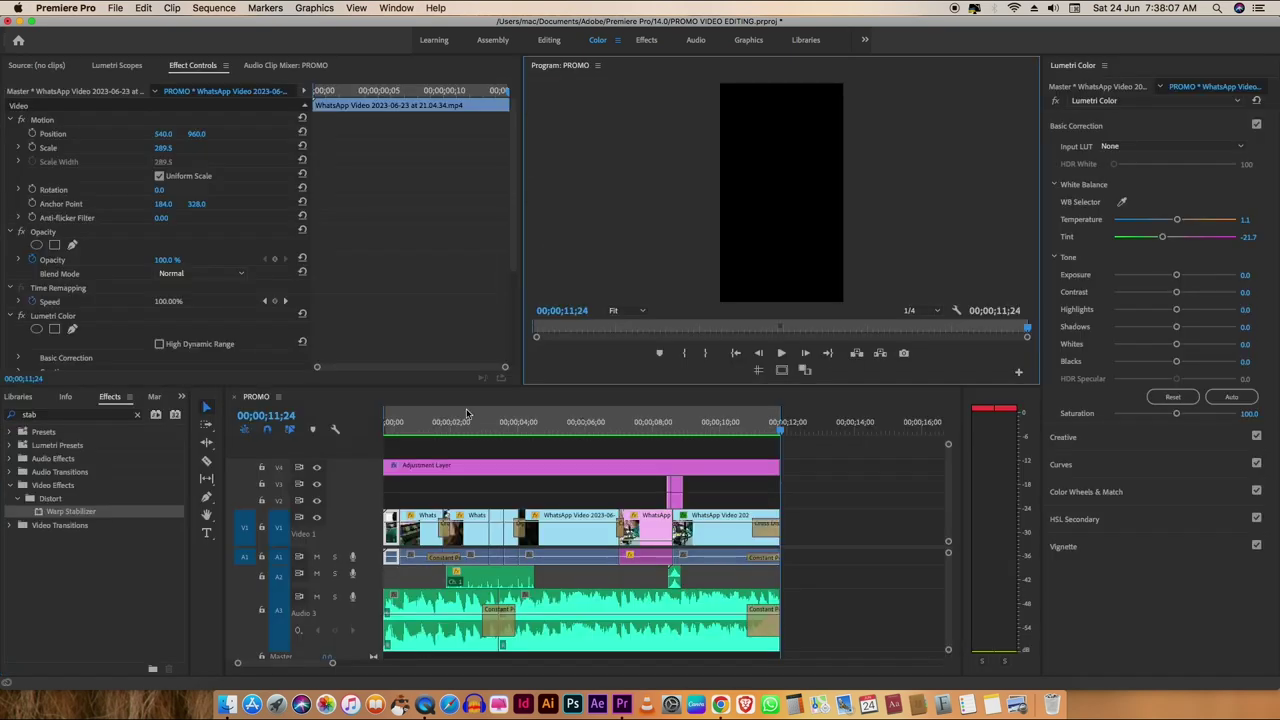
Step: Set Scale to 800 on the WhatsApp clip's last keyframe at 00;00;08;16
left_click(660, 437)
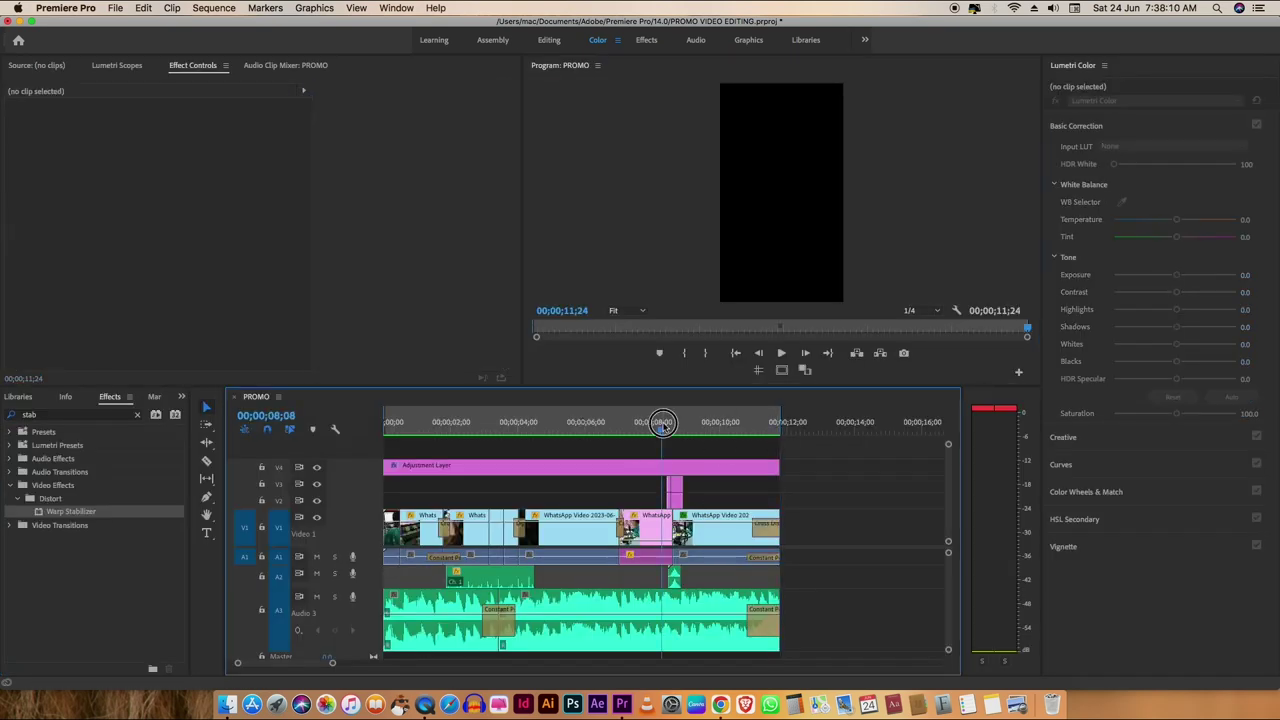
left_click(496, 103)
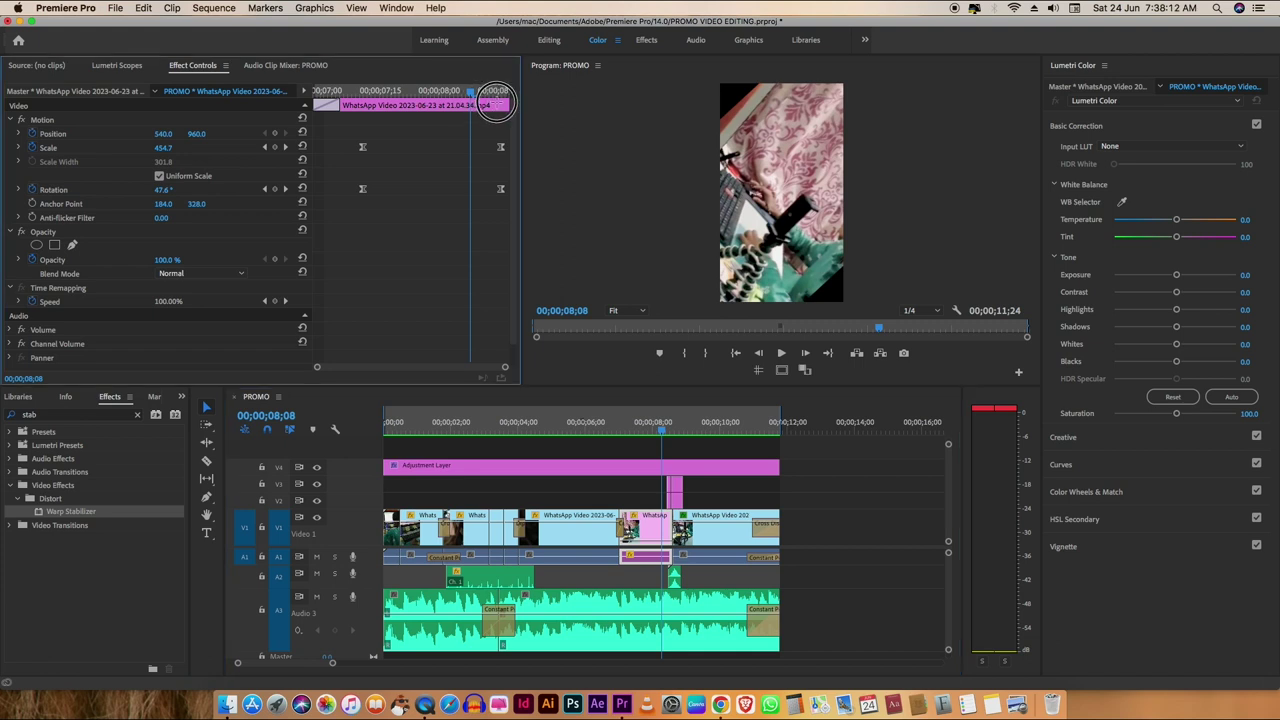
left_click_drag(473, 94, 503, 100)
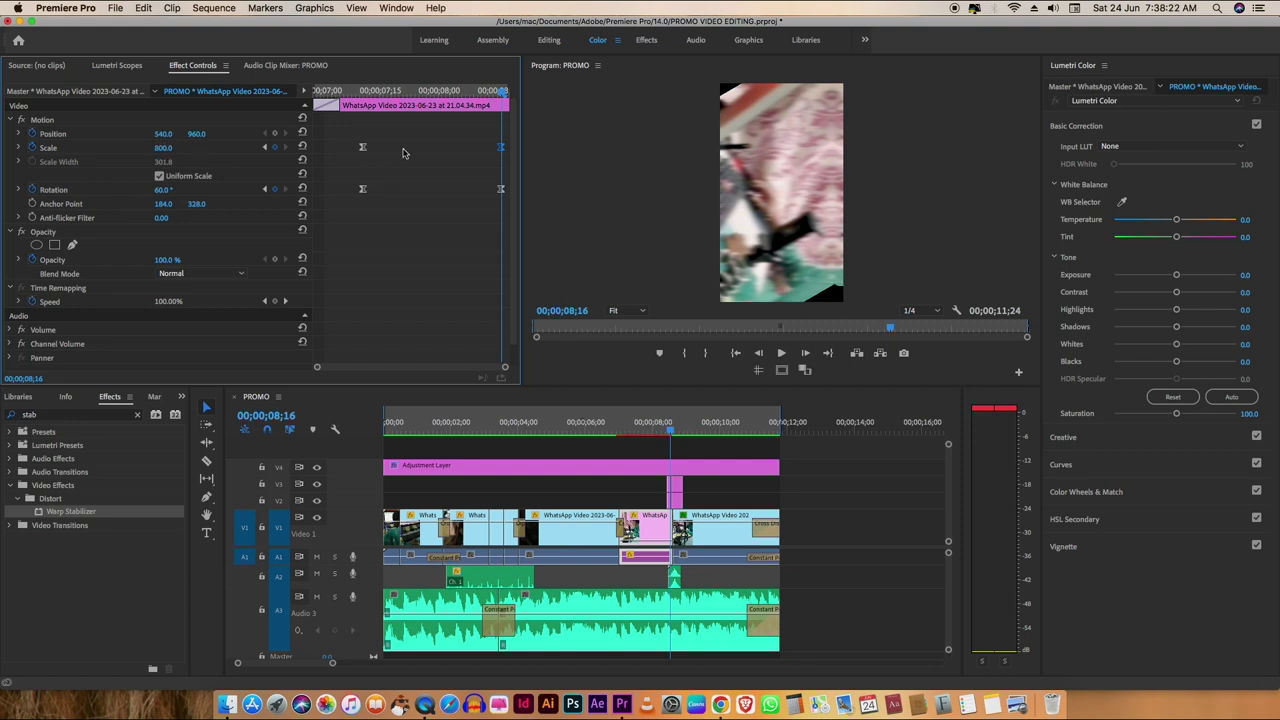
Step: Mark In at 00;00;06;23 and Out at 00;00;08;20, then render the range
left_click_drag(670, 430, 610, 443)
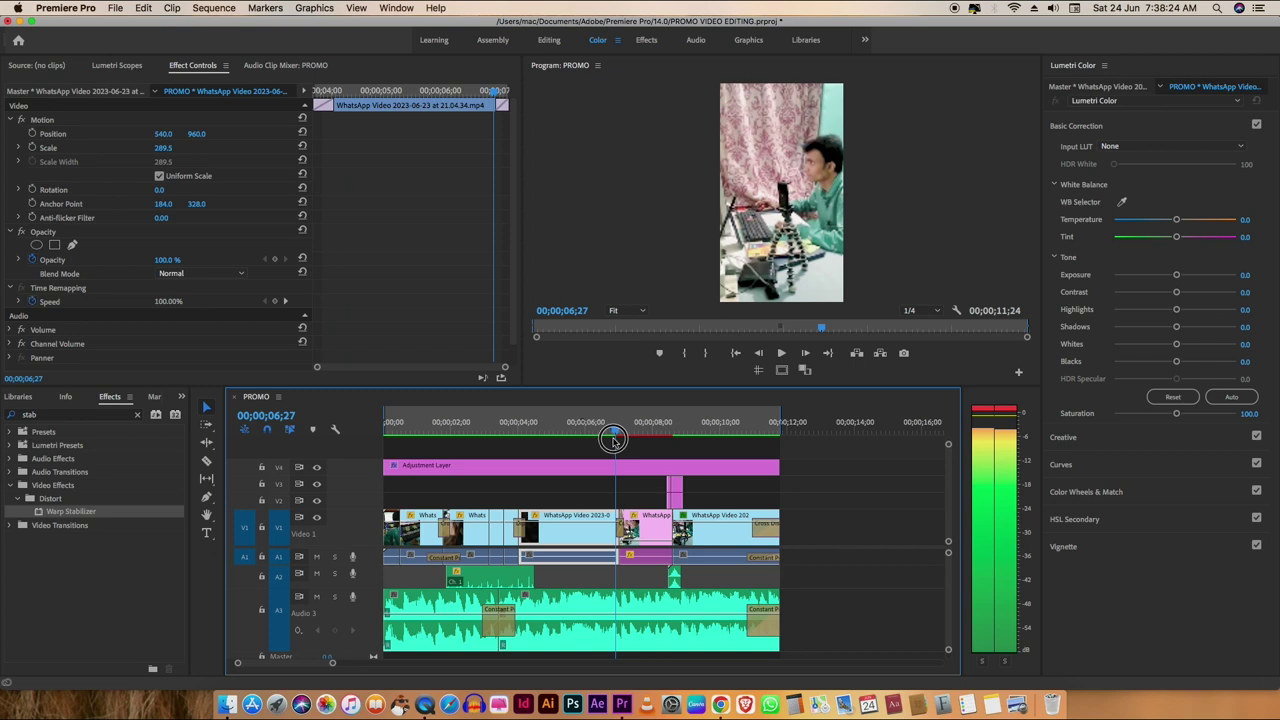
key("i")
left_click(677, 426)
key("o")
key("Return")
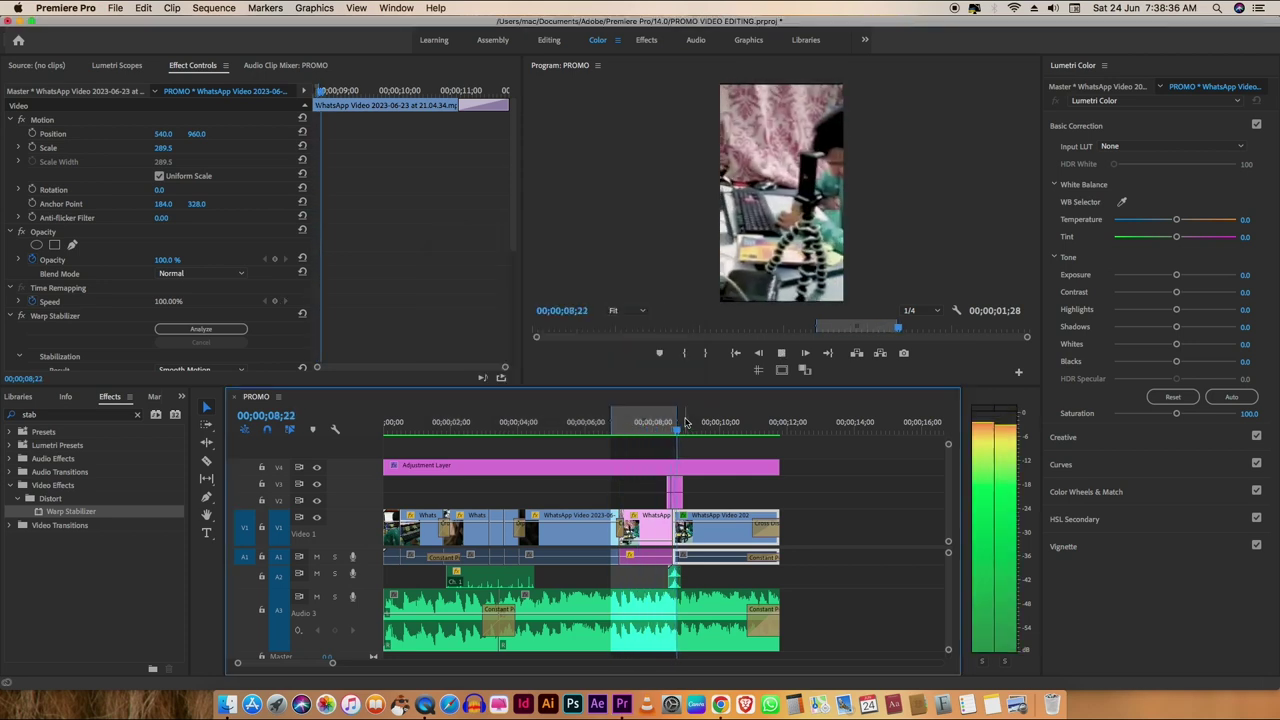
Step: Stop at 00;00;09;28, widen the range from sequence start to end, and play it
left_click(718, 432)
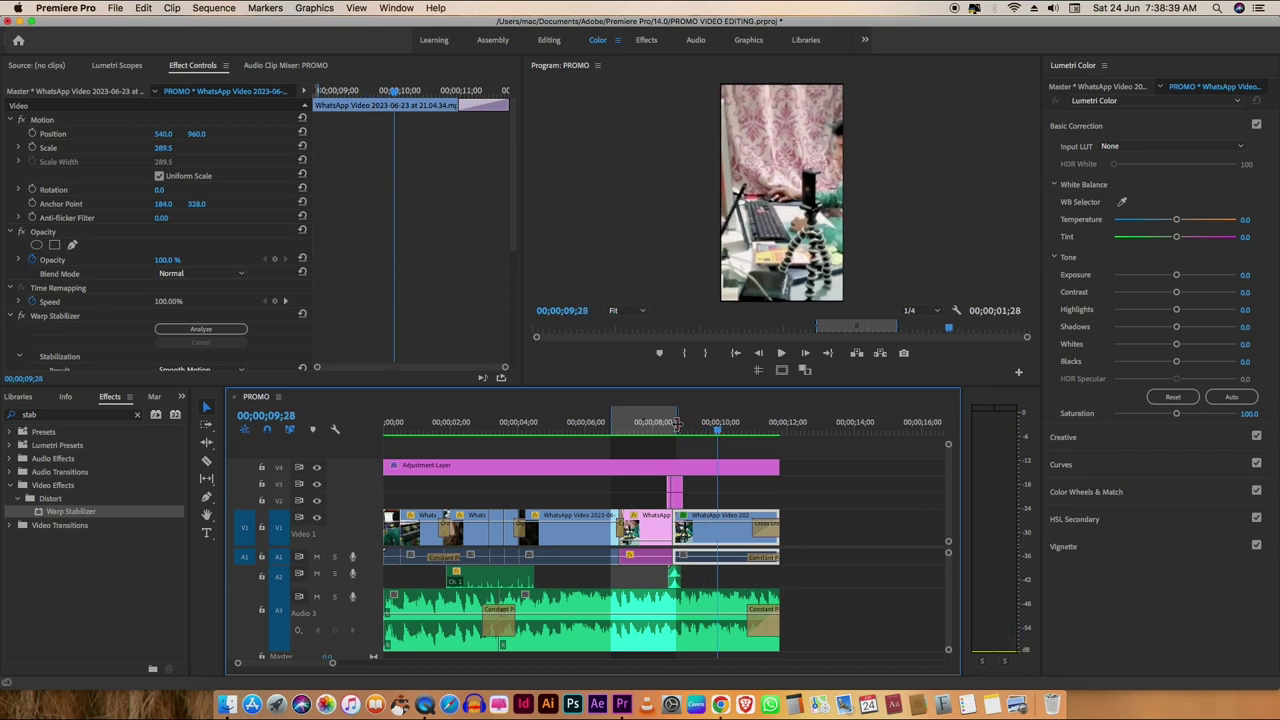
left_click_drag(677, 424, 780, 423)
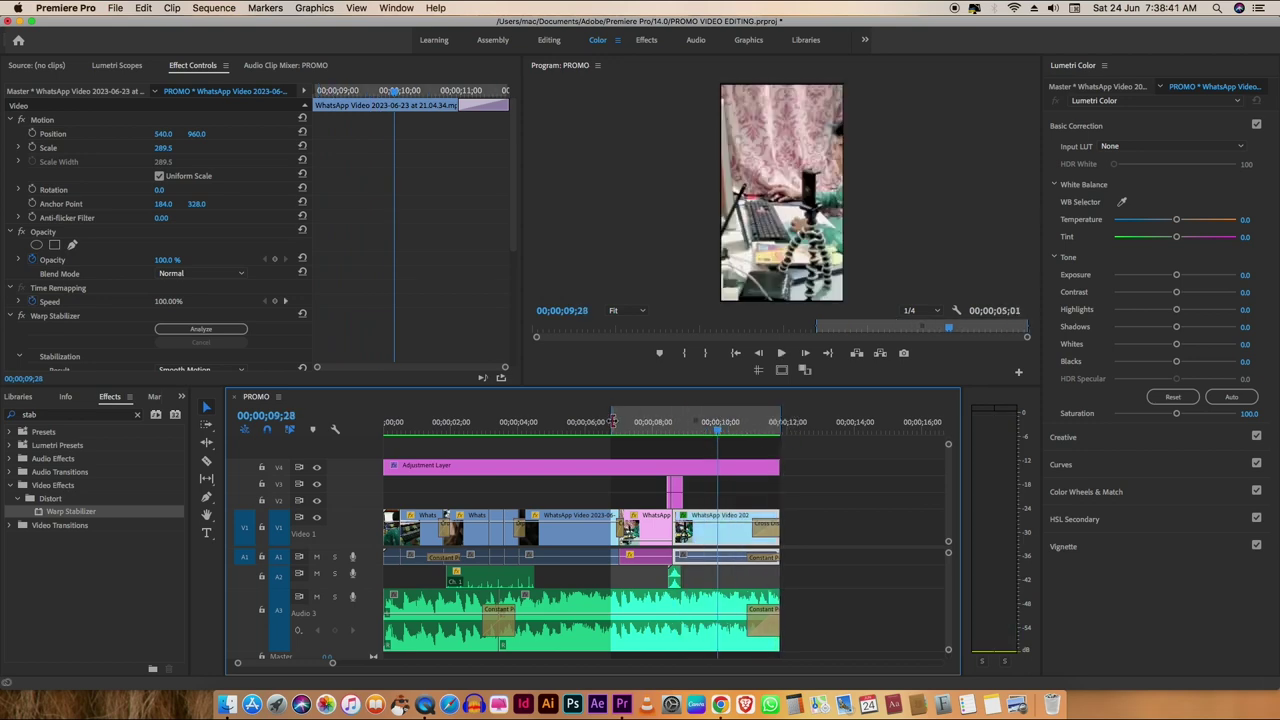
left_click_drag(613, 422, 384, 423)
key("space")
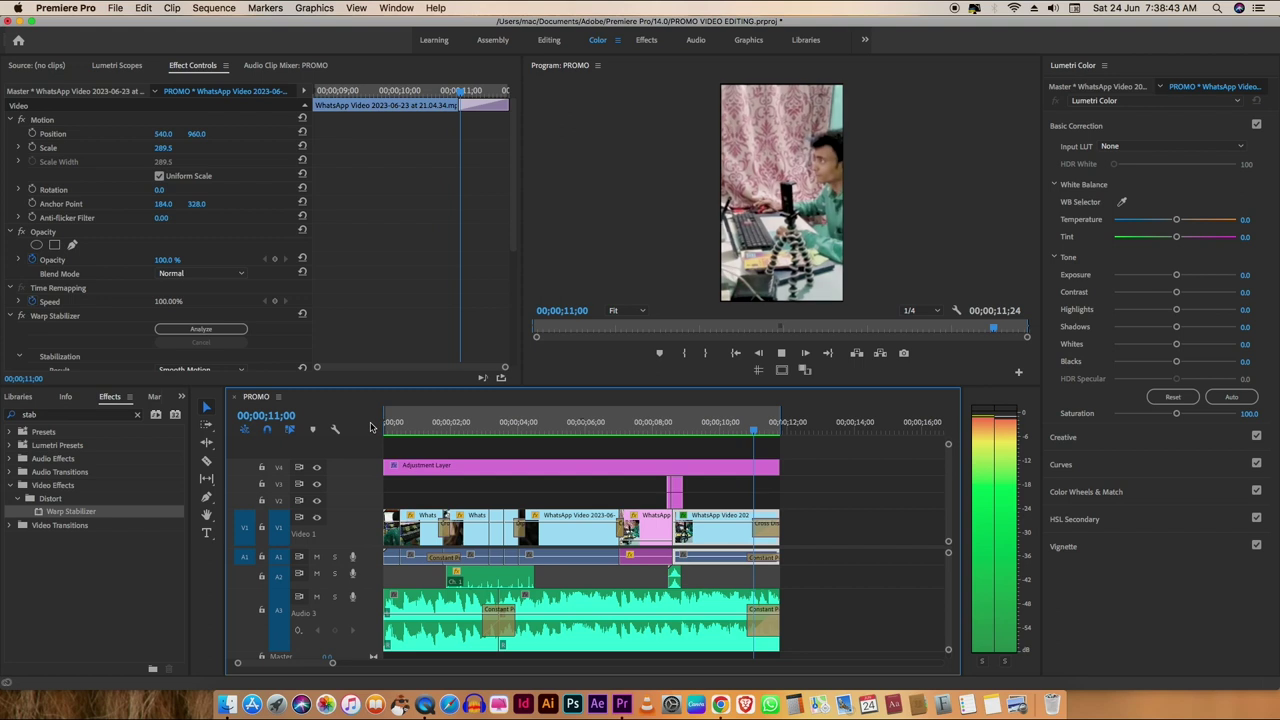